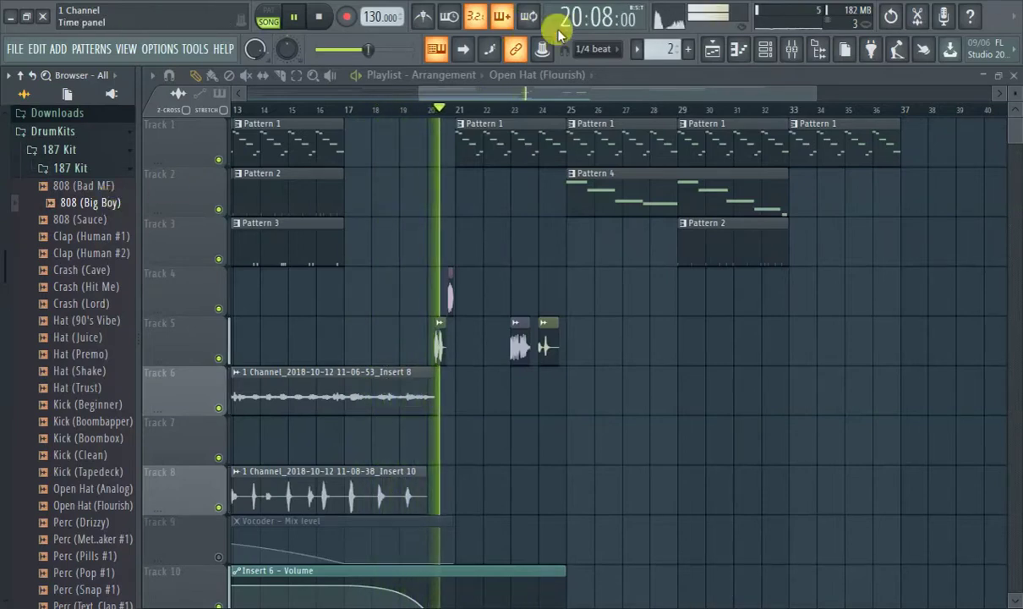
Replace the Snare channel's sound with the 808 (Big Boy) sample and set its volume envelope to minimum decay and sustain.
left_click(740, 49)
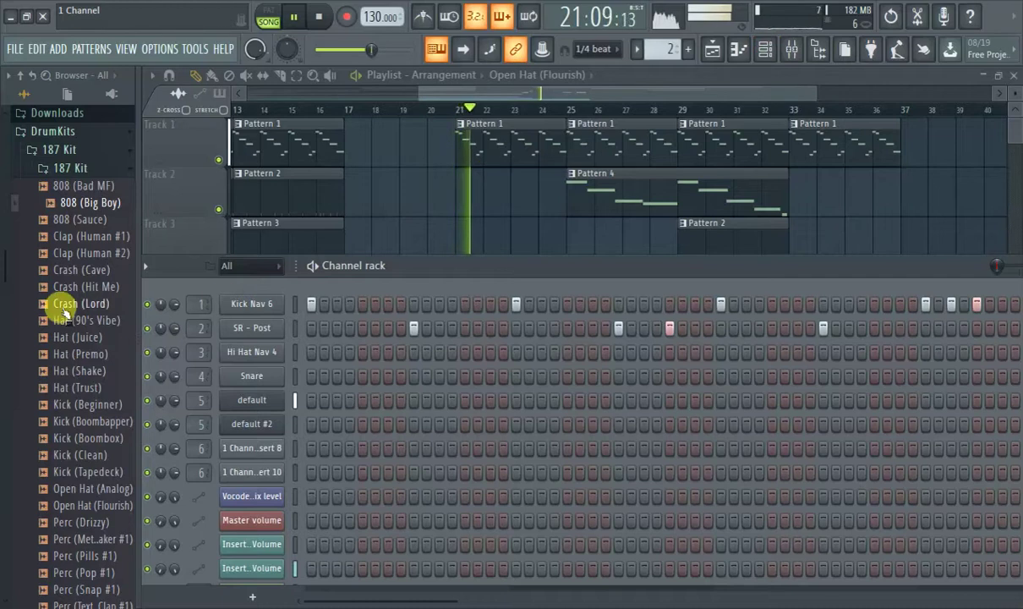
left_click_drag(96, 216, 257, 384)
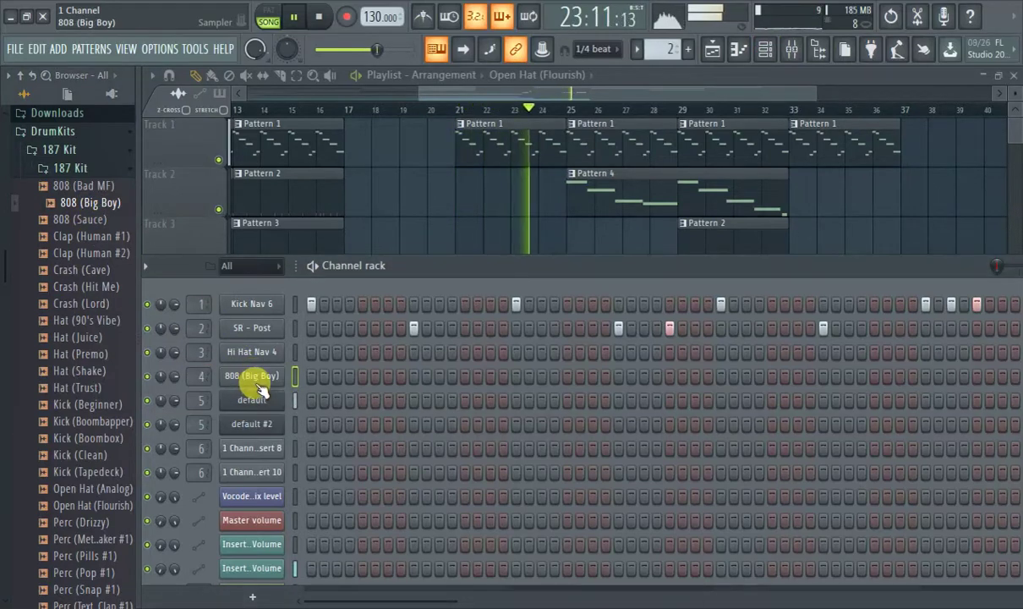
left_click(254, 377)
left_click(308, 281)
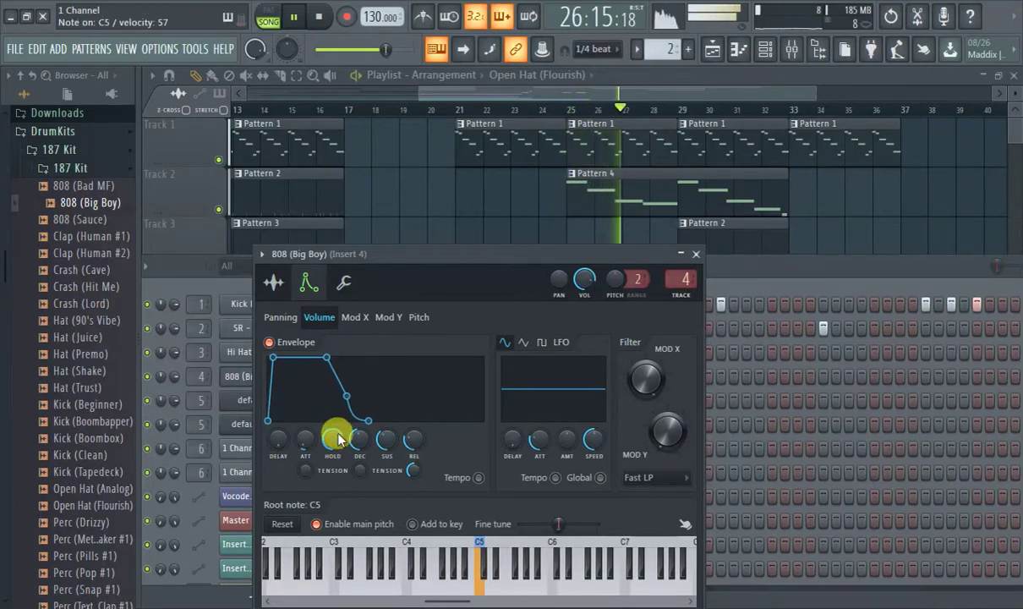
left_click_drag(360, 438, 362, 436)
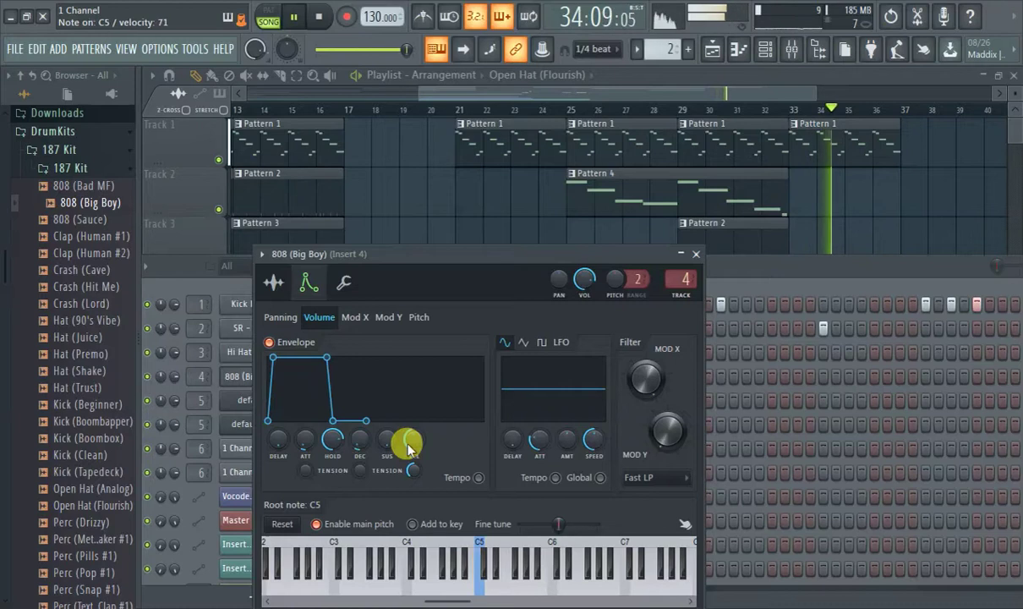
left_click(507, 346)
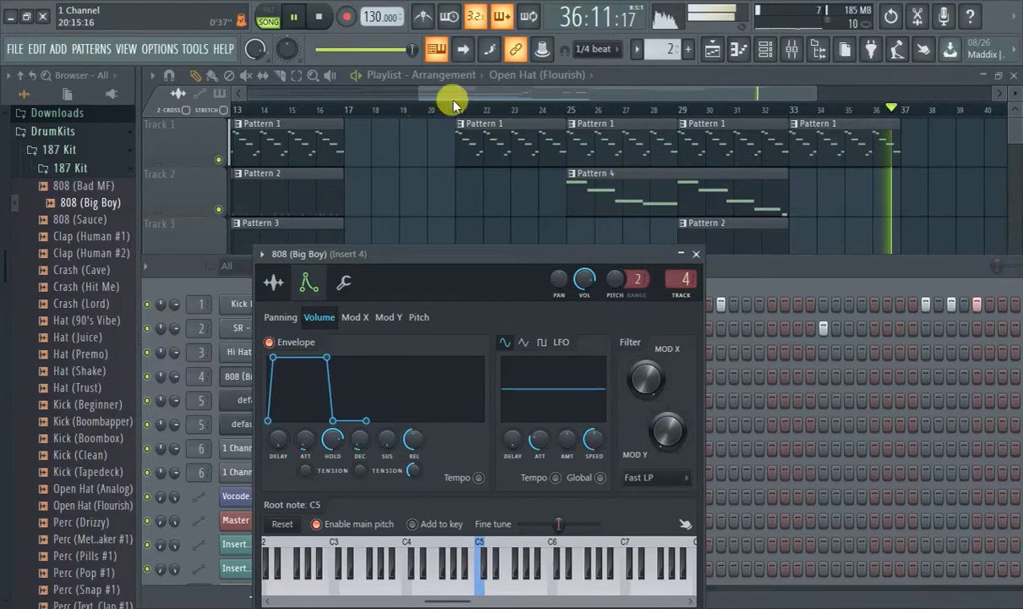
Copy the Kick Nav 6 channel's steps from Pattern 2.
key("F12")
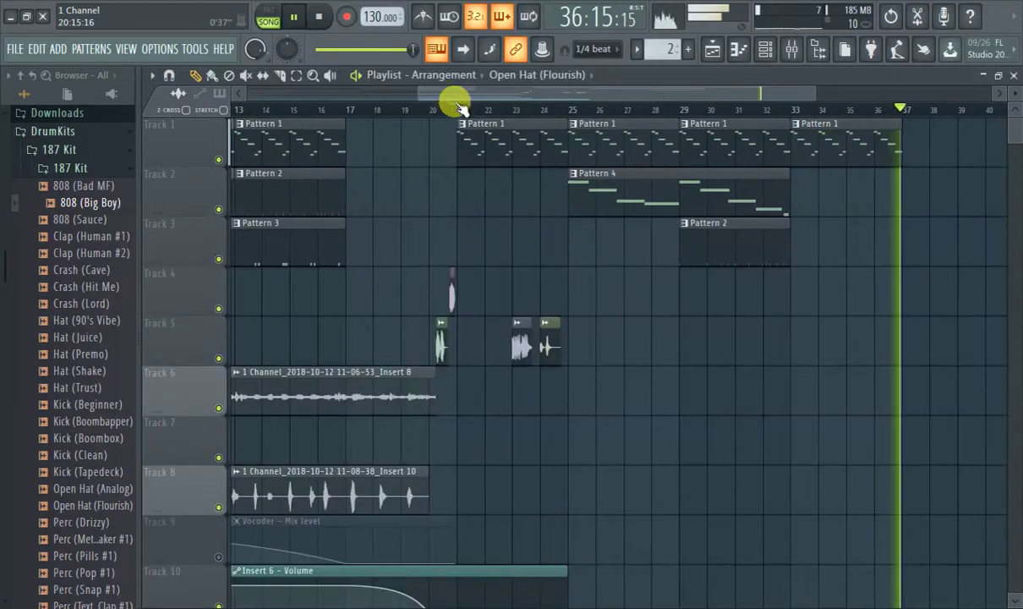
left_click(764, 53)
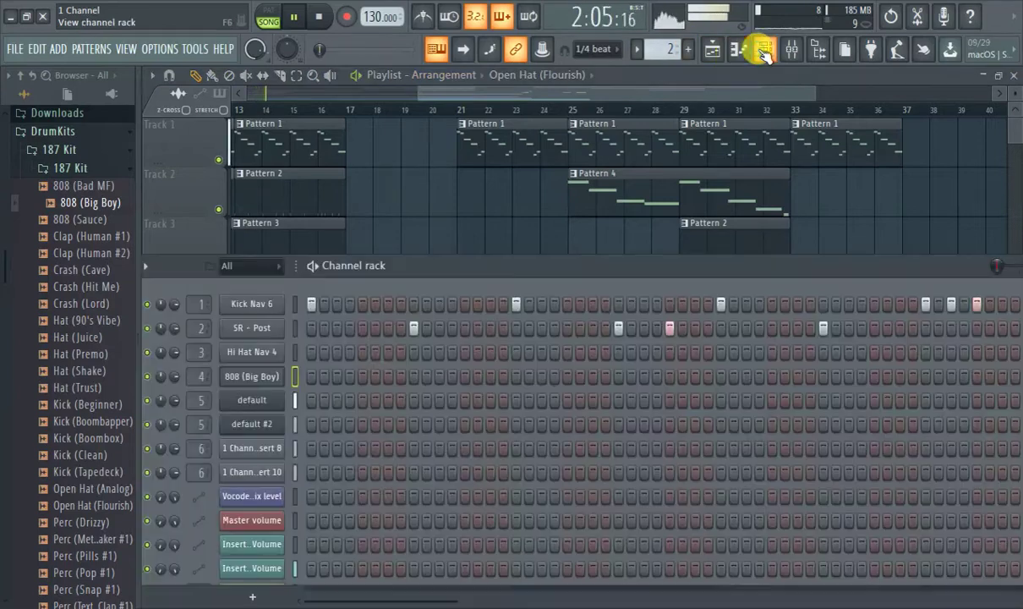
right_click(244, 313)
left_click(430, 322)
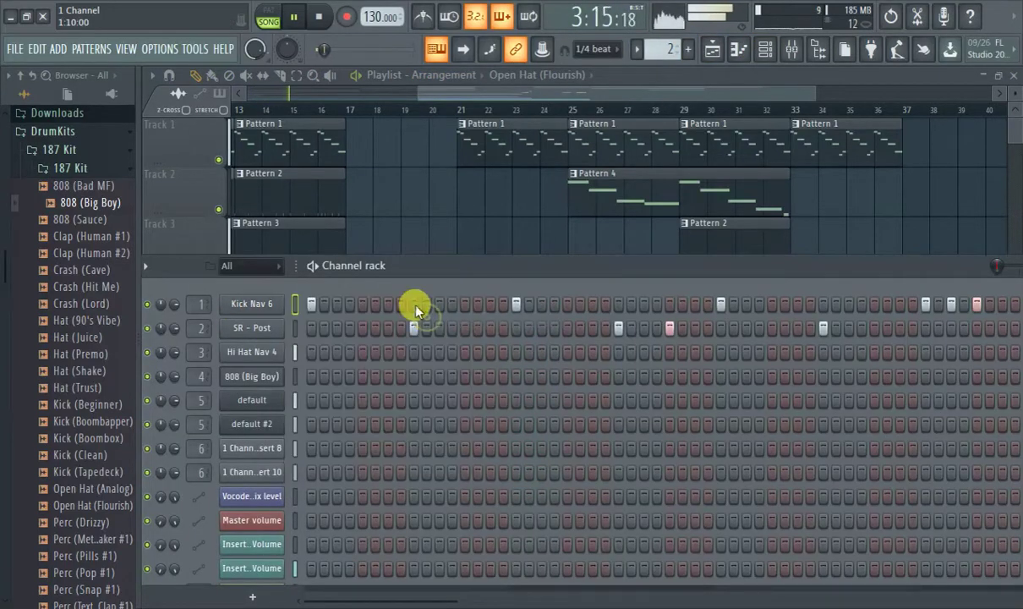
key("F6")
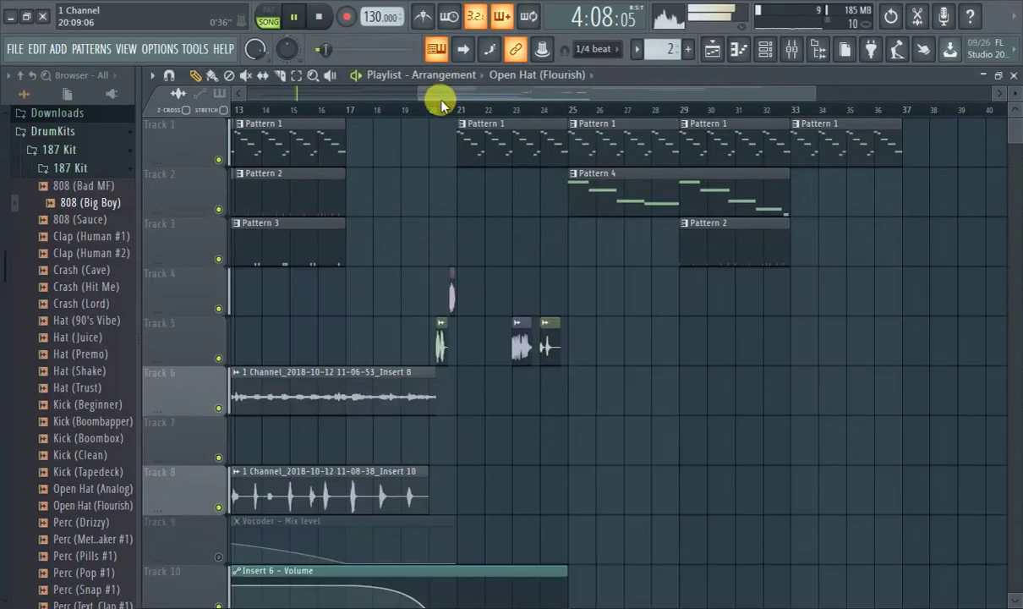
Create a new empty pattern and place it on Track 11 at bar 21.
left_click(296, 108)
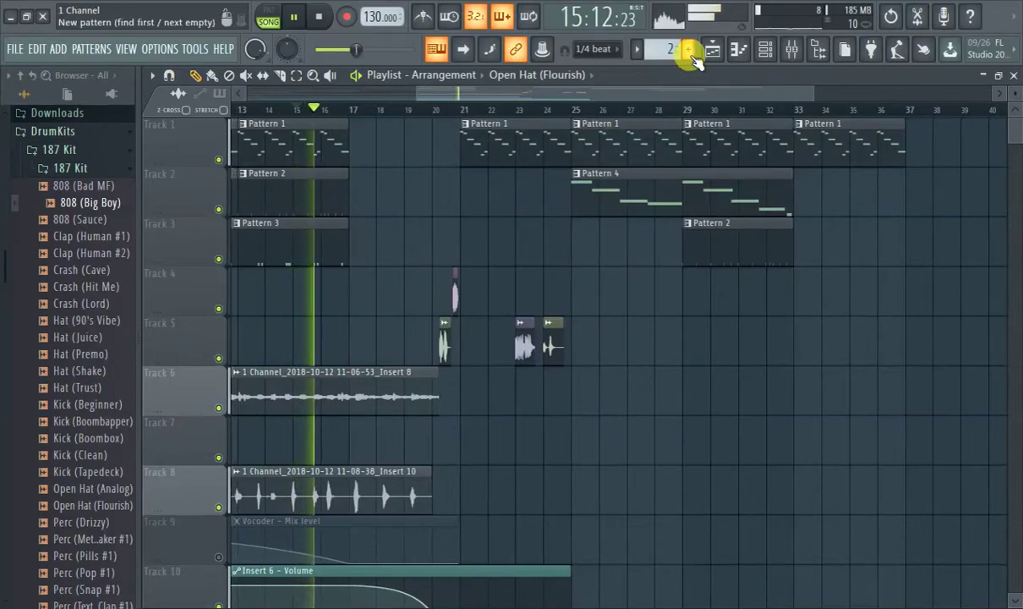
scroll(672, 51, "up", 3)
scroll(507, 321, "down", 4)
left_click(473, 427)
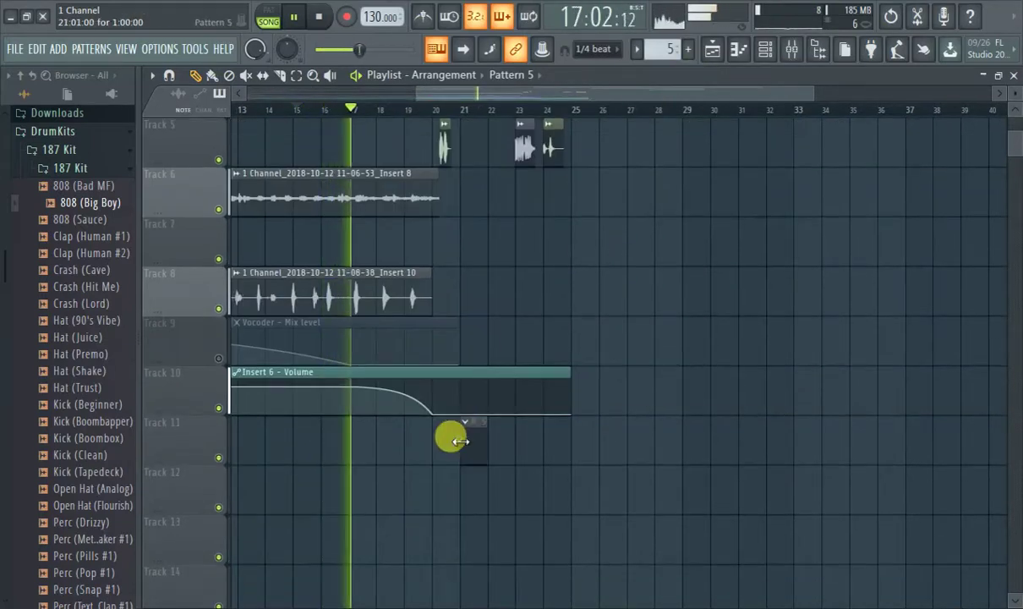
Paste the copied kick steps into the 808 (Big Boy) channel of the new pattern.
left_click(763, 50)
right_click(252, 309)
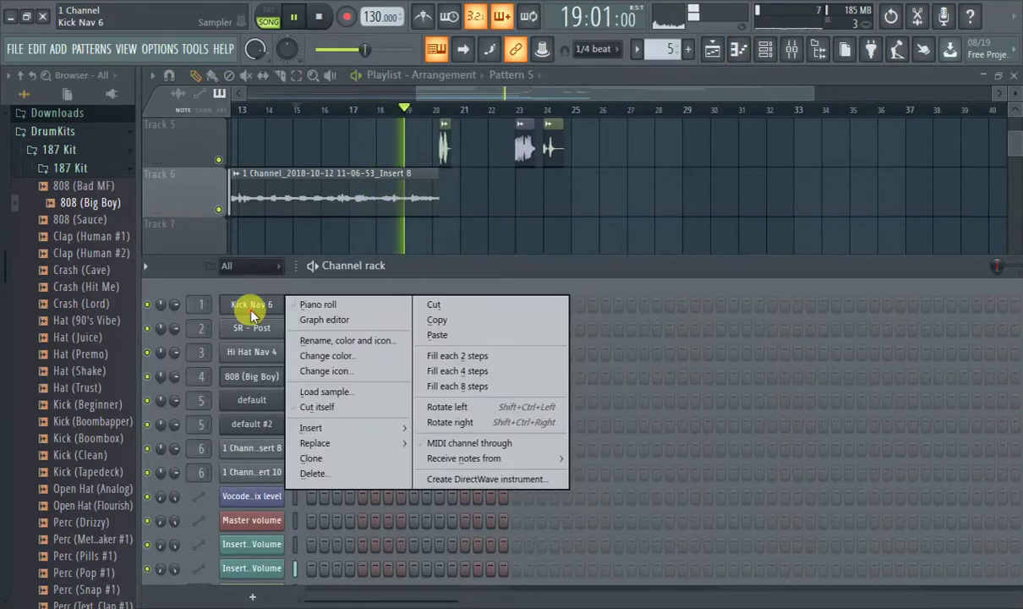
right_click(243, 372)
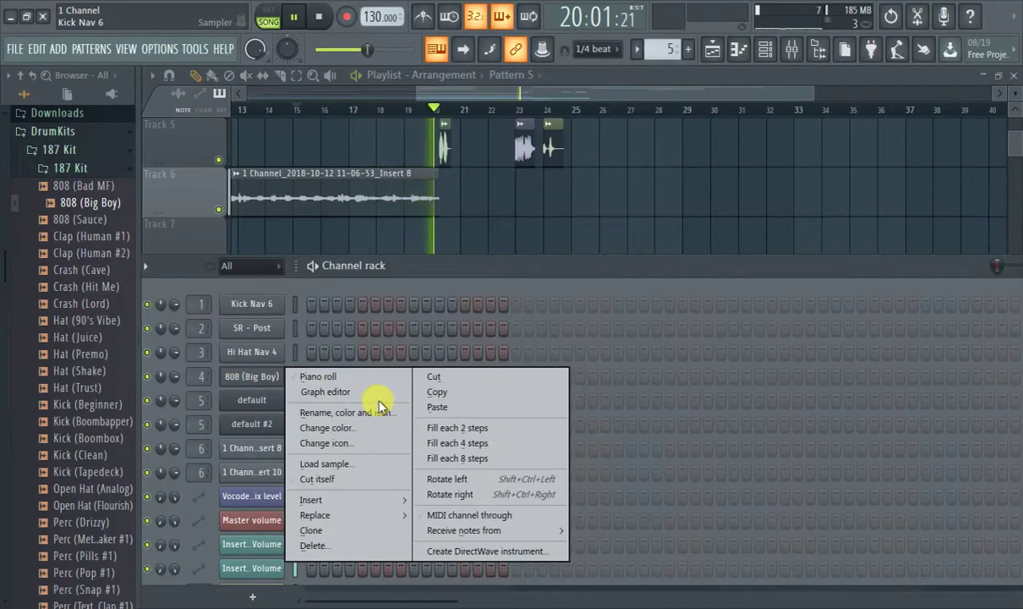
left_click(418, 411)
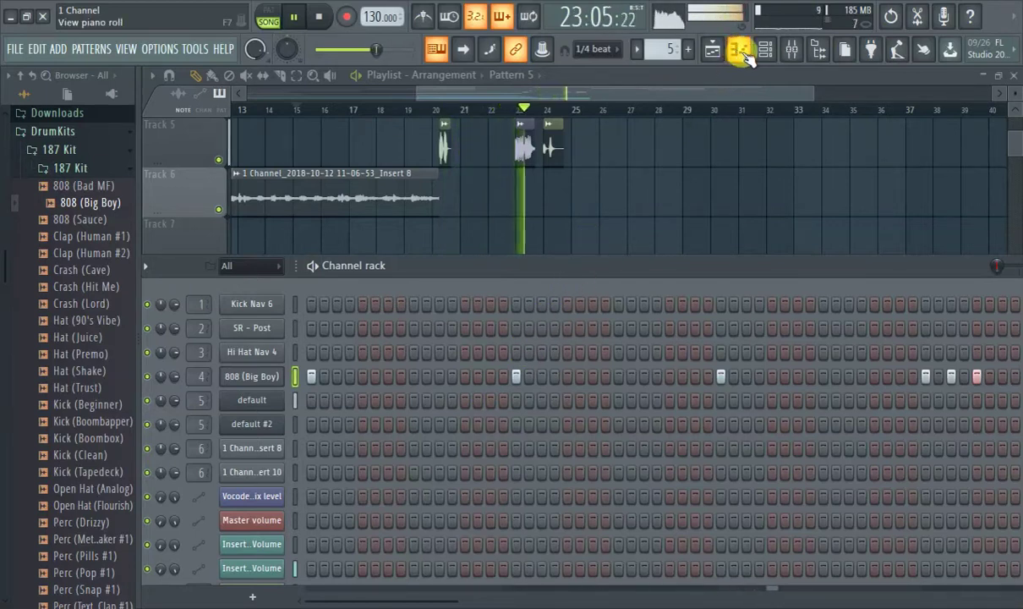
Shorten the attack and hold of the 808 (Big Boy) volume envelope, replaying the arrangement from just before bar 20.
left_click(269, 377)
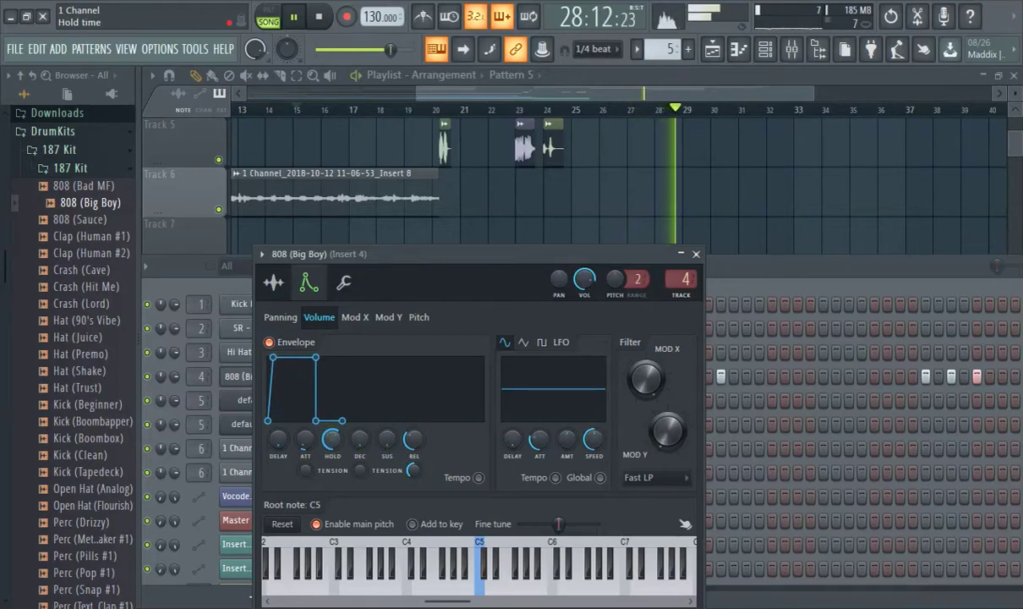
left_click(425, 109)
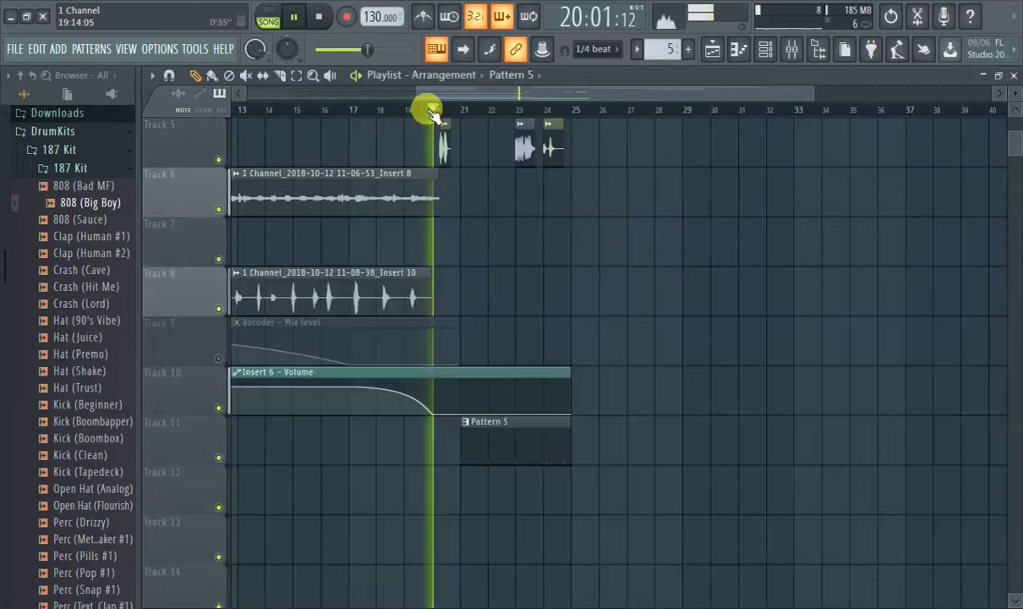
left_click(764, 49)
left_click(244, 376)
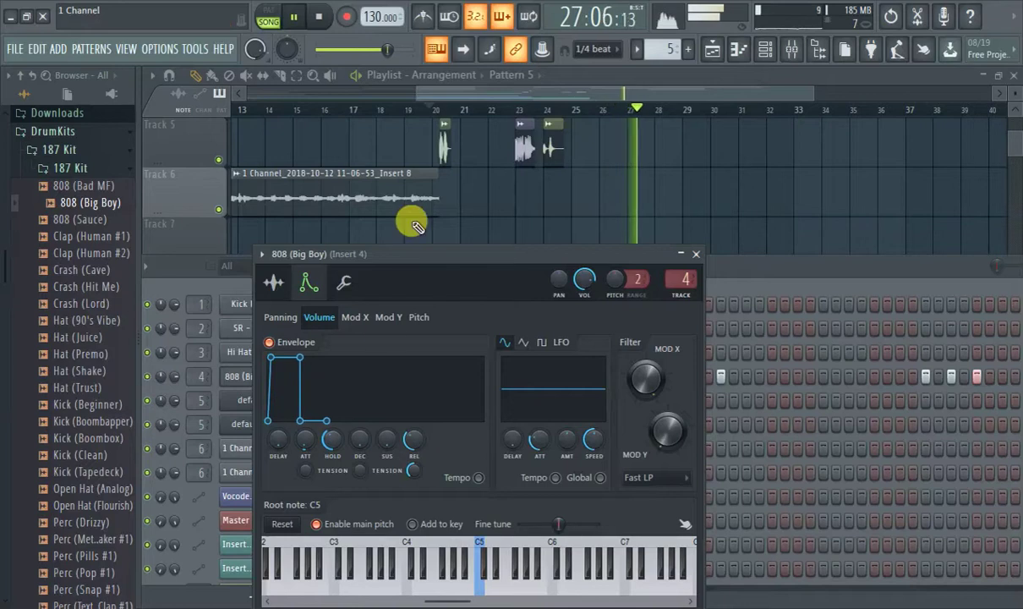
left_click(423, 112)
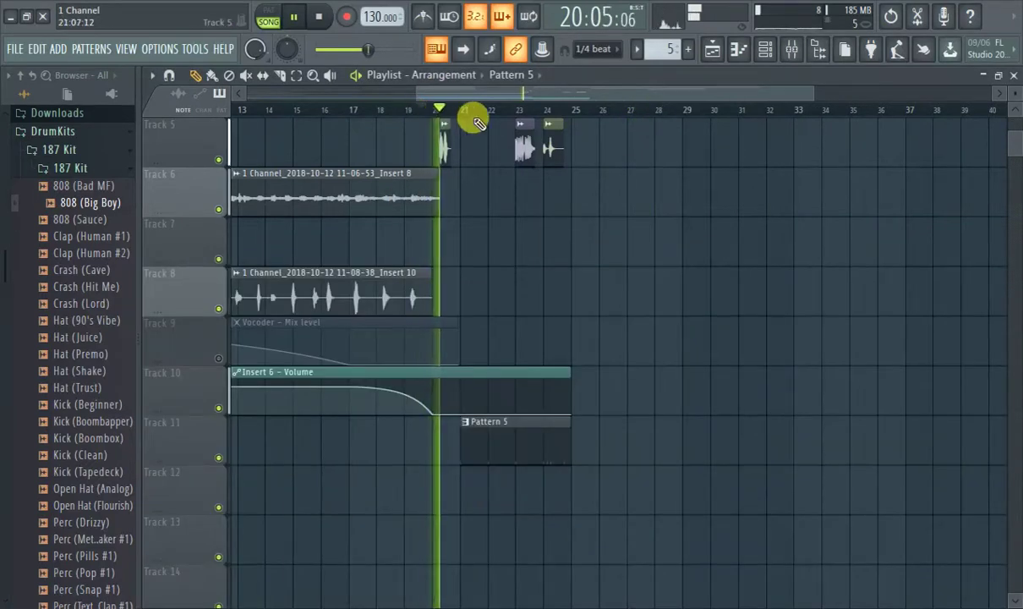
Lengthen the hold of the 808 (Big Boy) volume envelope slightly and replay from just before bar 19.
left_click(763, 53)
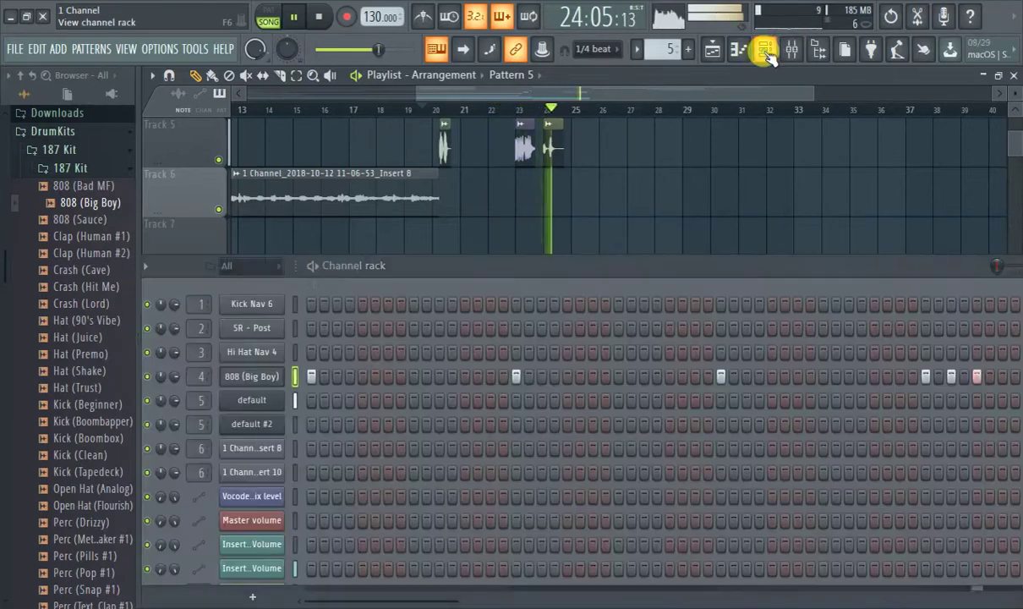
left_click(254, 377)
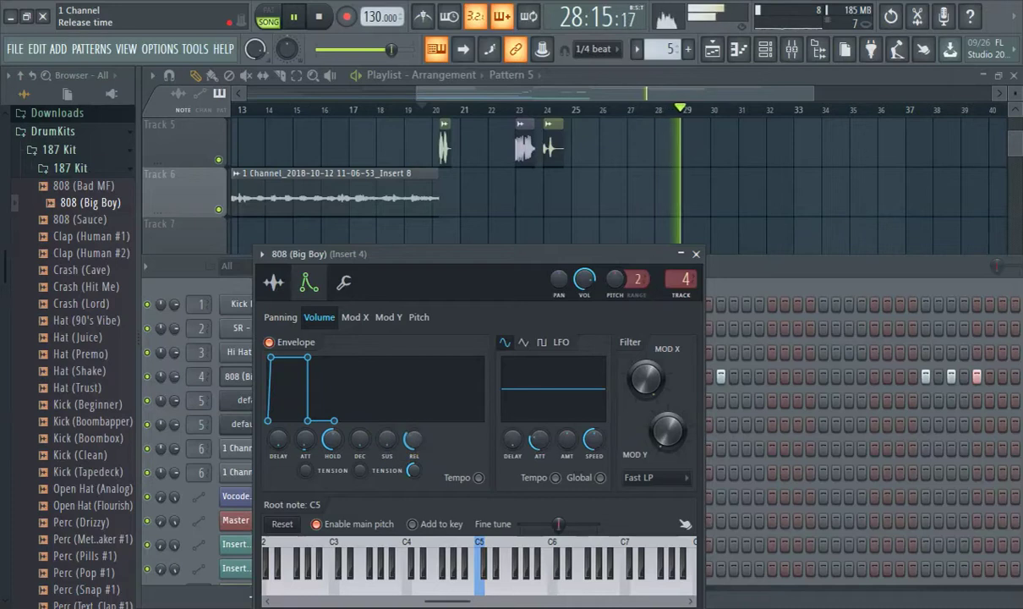
left_click(397, 105)
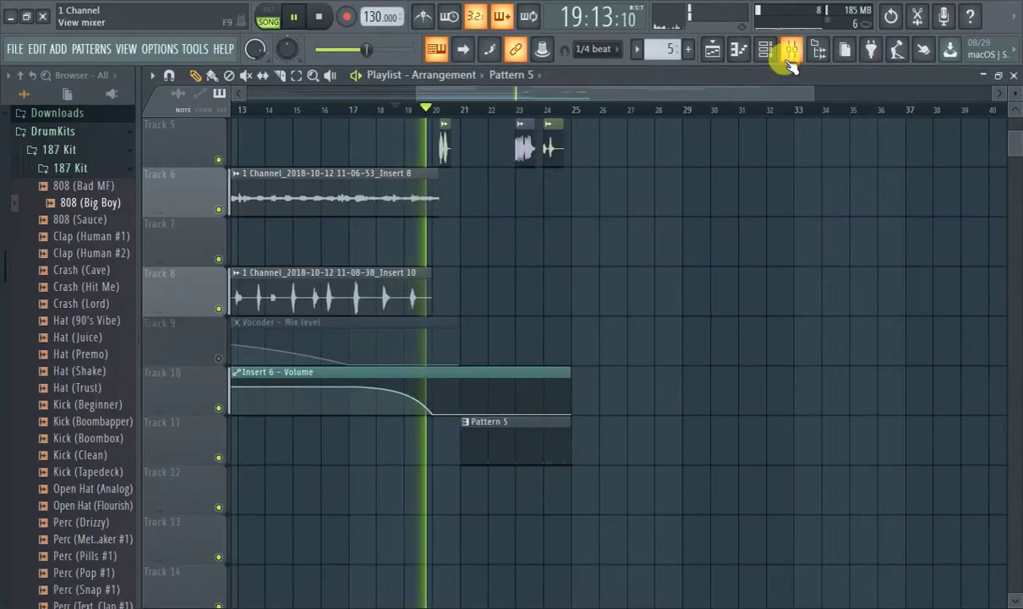
Examine the 808 (Big Boy) notes of Pattern 5 in the piano roll, then return to the playlist.
left_click(766, 50)
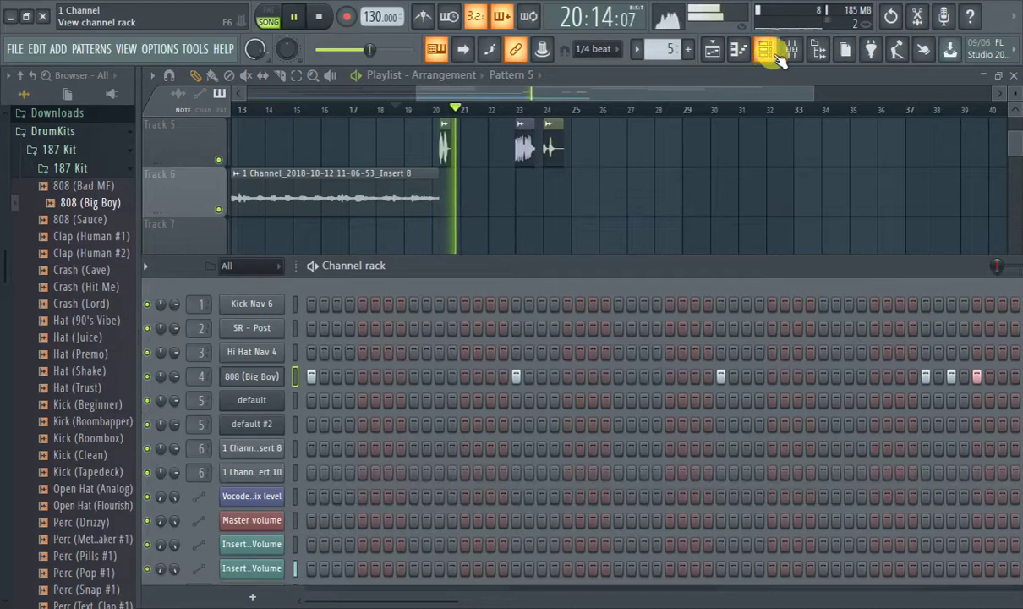
left_click(737, 49)
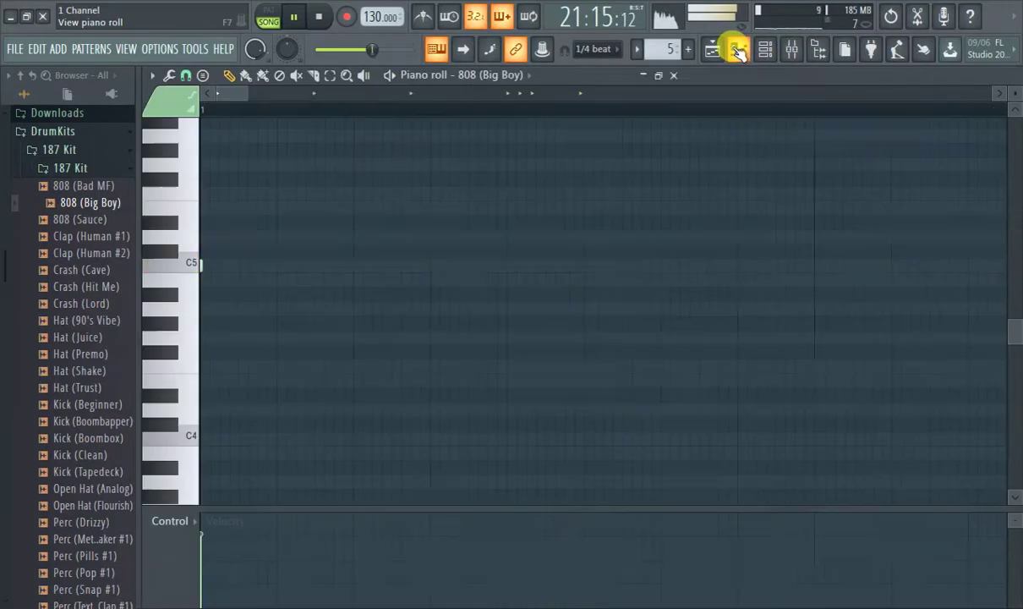
left_click(713, 49)
scroll(628, 312, "down", 5)
scroll(609, 338, "up", 4)
scroll(610, 338, "down", 2)
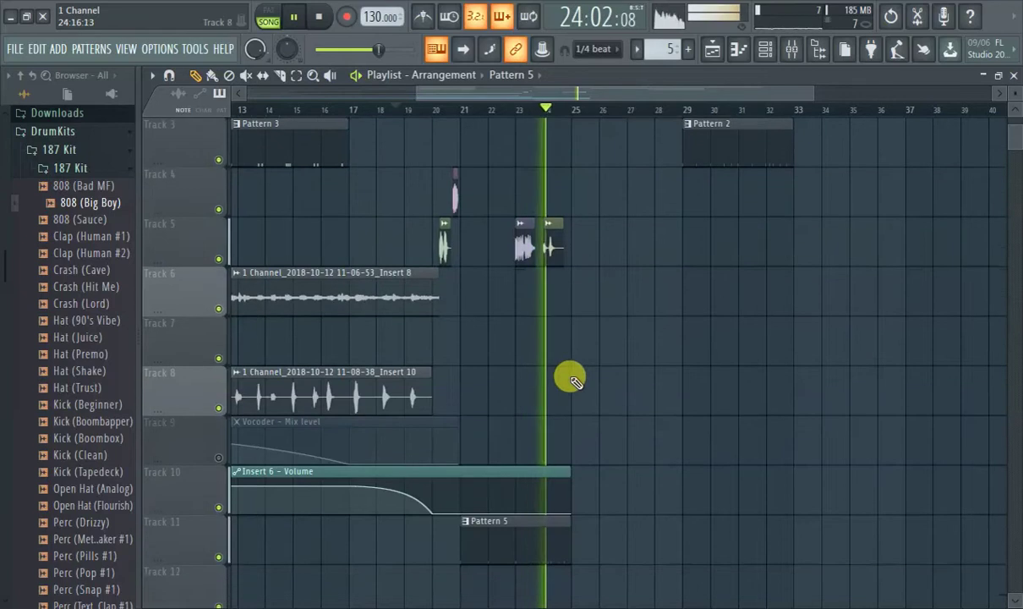
scroll(575, 374, "up", 2)
scroll(589, 373, "down", 5)
double_click(516, 386)
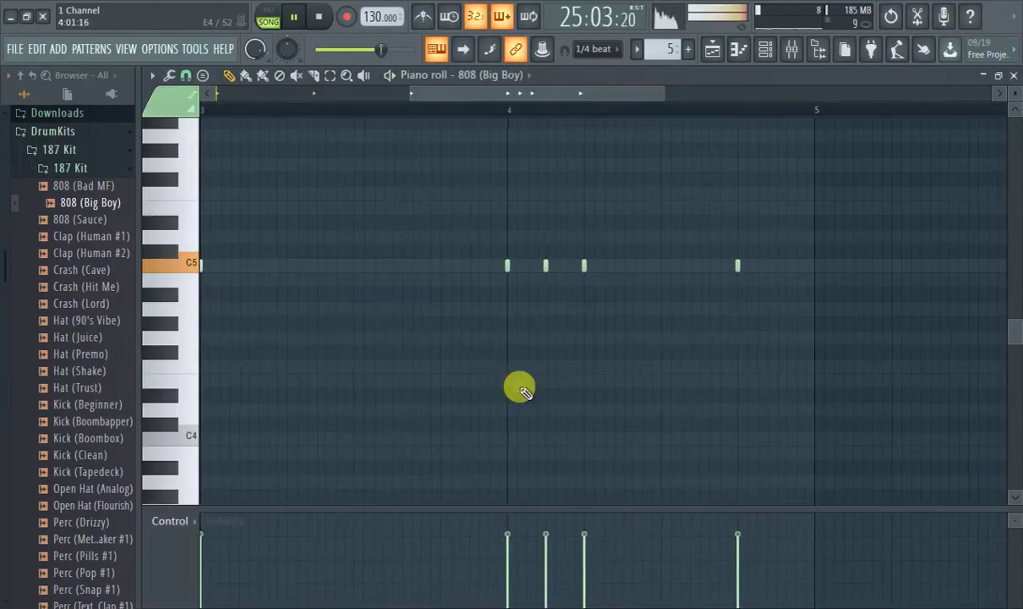
left_click_drag(473, 92, 324, 119)
left_click(322, 121)
left_click(224, 97)
left_click(710, 56)
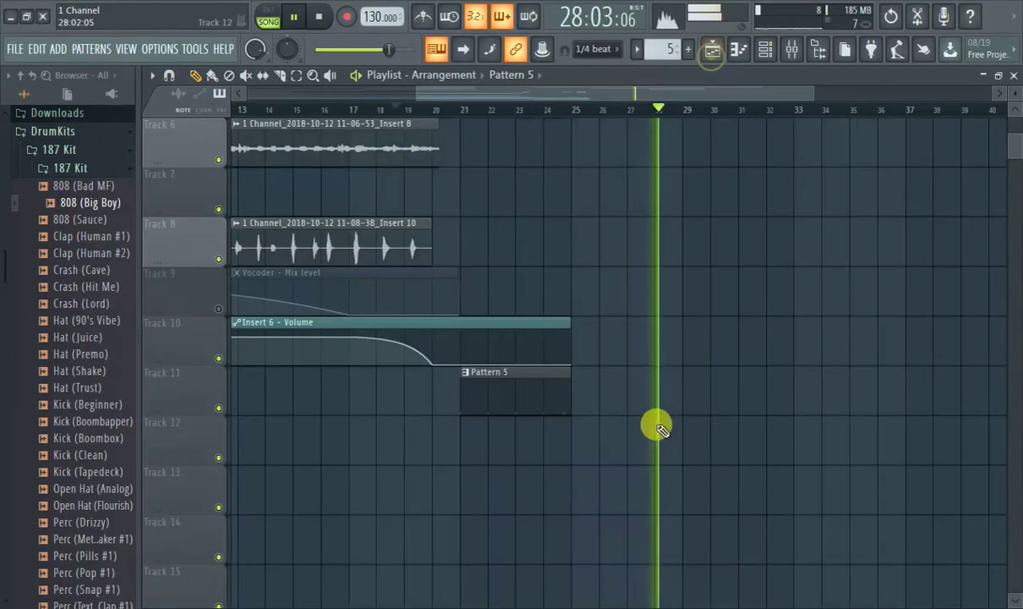
Place two more Pattern 5 clips on Track 11 at bars 25 and 29, aligning them with playlist snap set to Beat.
left_click(577, 384)
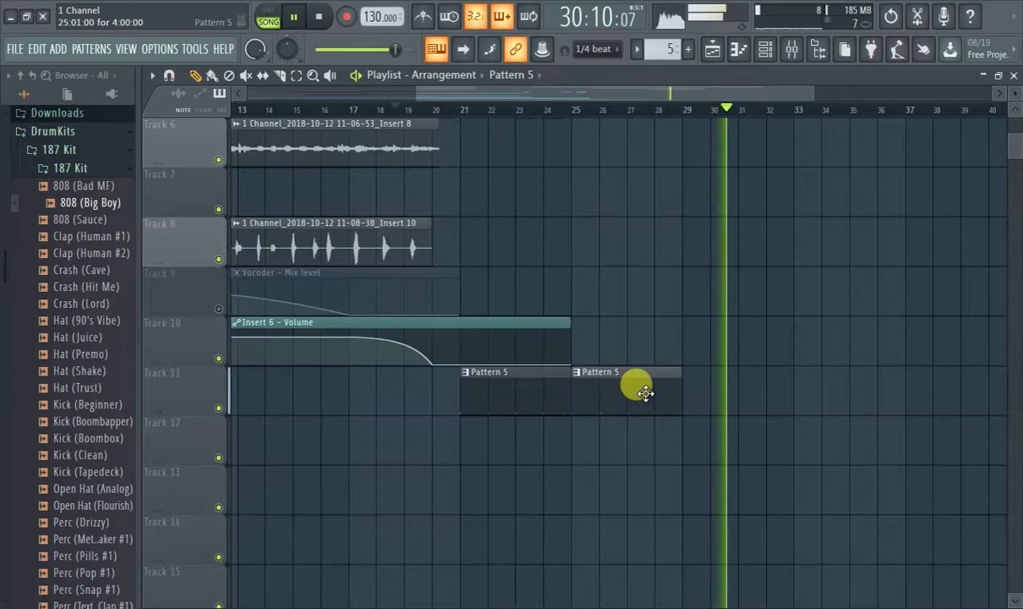
left_click(683, 386)
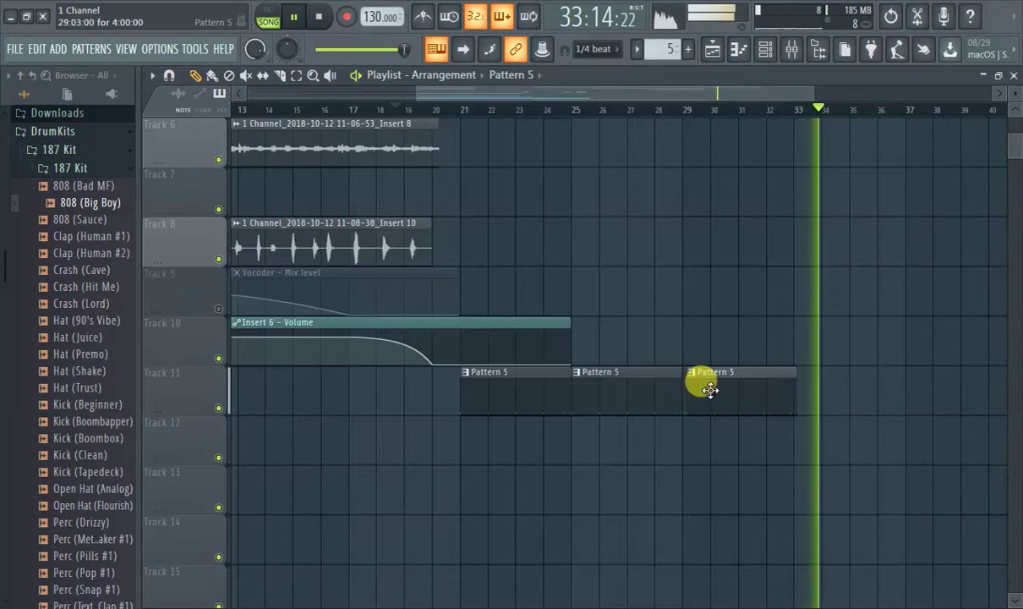
left_click(170, 76)
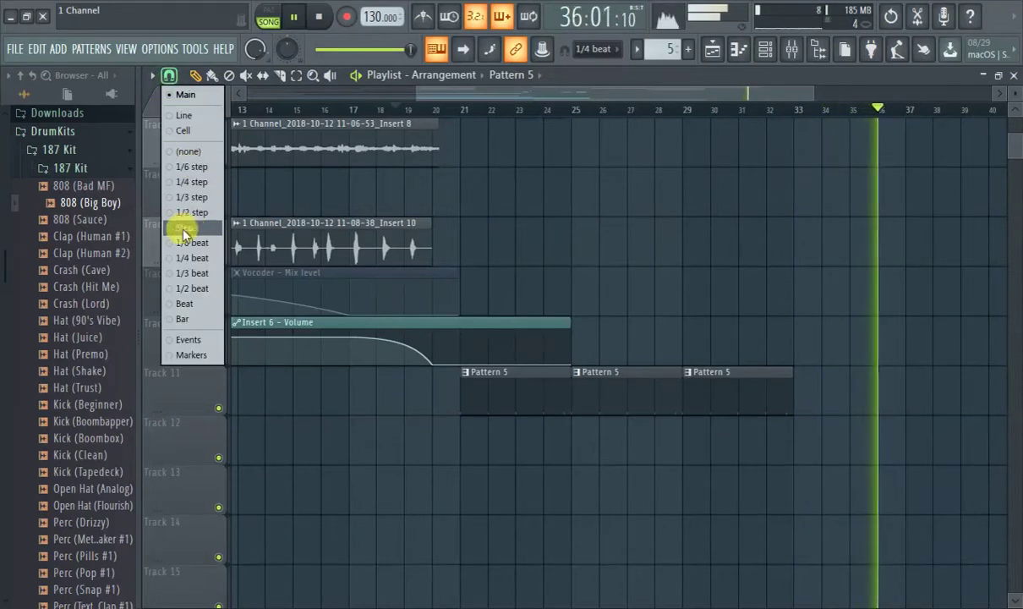
left_click(213, 299)
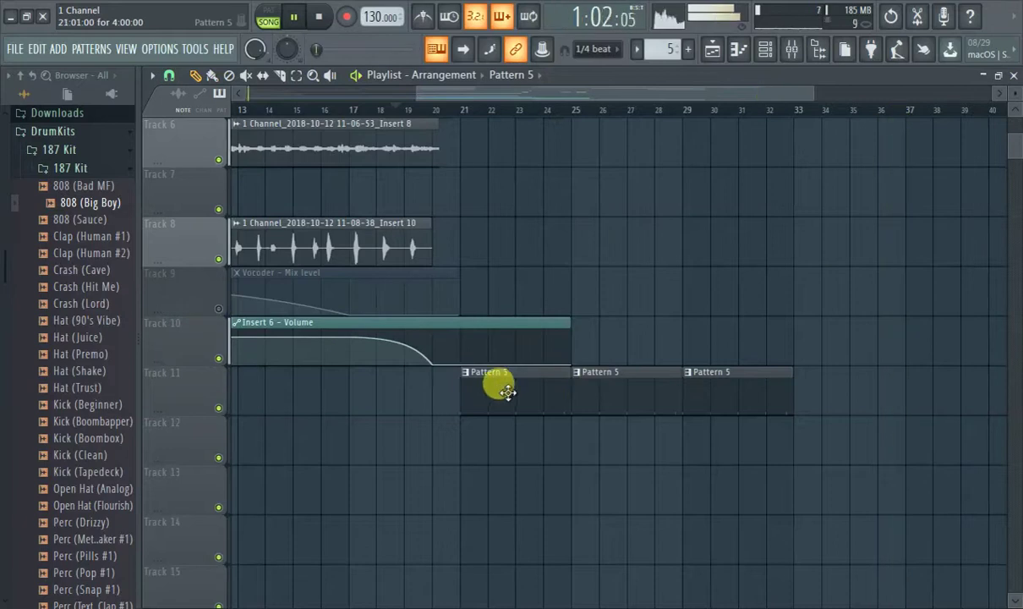
left_click_drag(583, 391, 589, 362)
left_click_drag(670, 382, 690, 382)
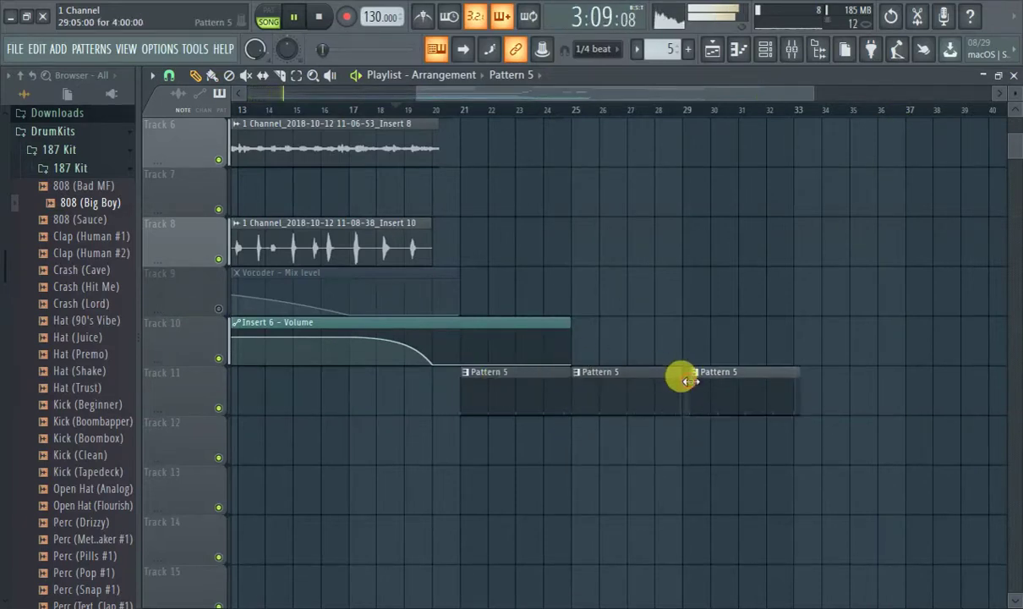
Replay the arrangement from bar 20 and shorten the hold and release of the 808 (Big Boy) volume envelope.
left_click(439, 114)
scroll(598, 212, "up", 5)
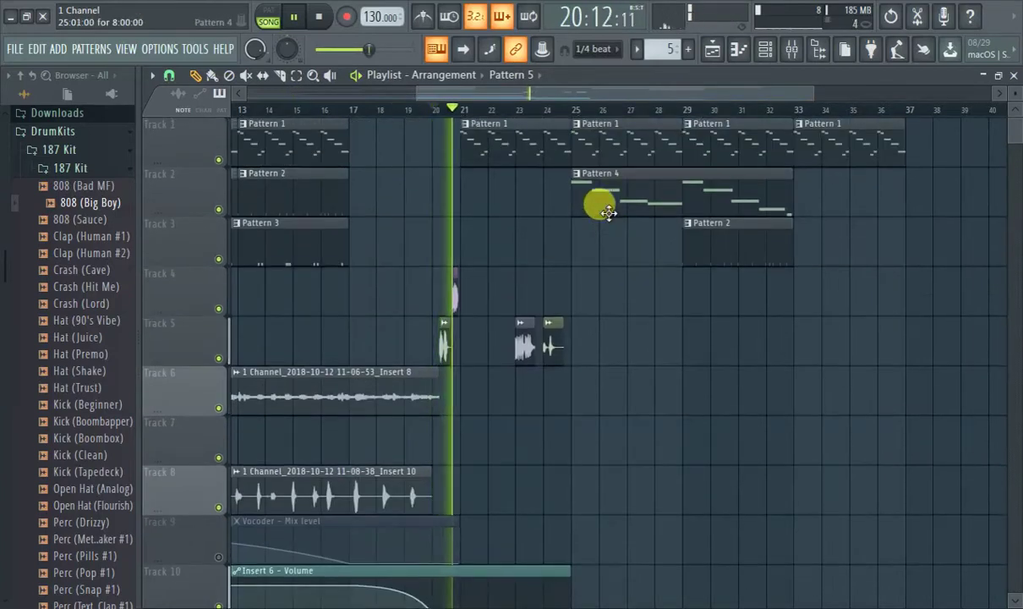
scroll(607, 210, "down", 3)
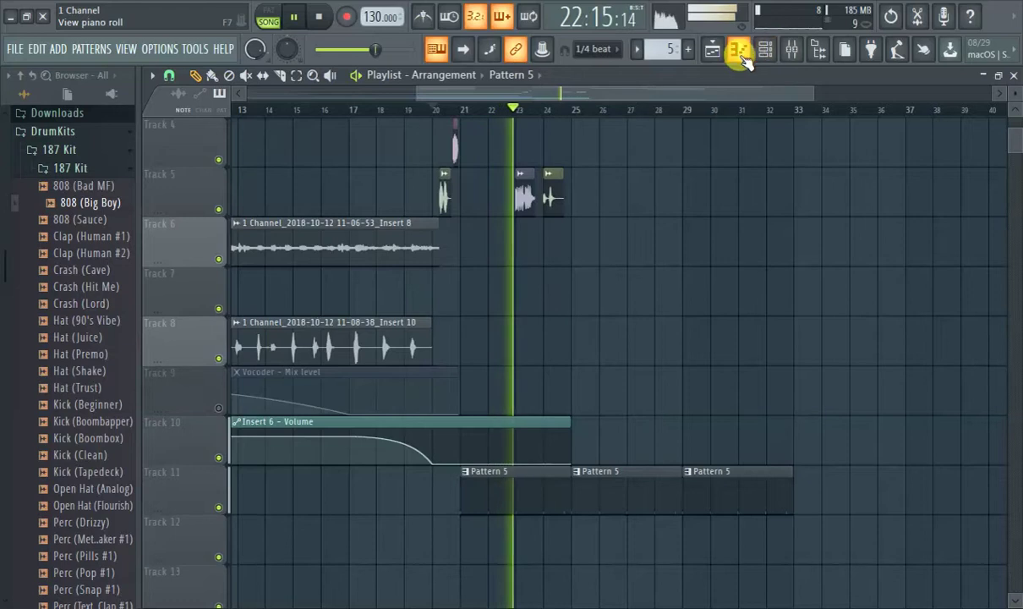
left_click(767, 47)
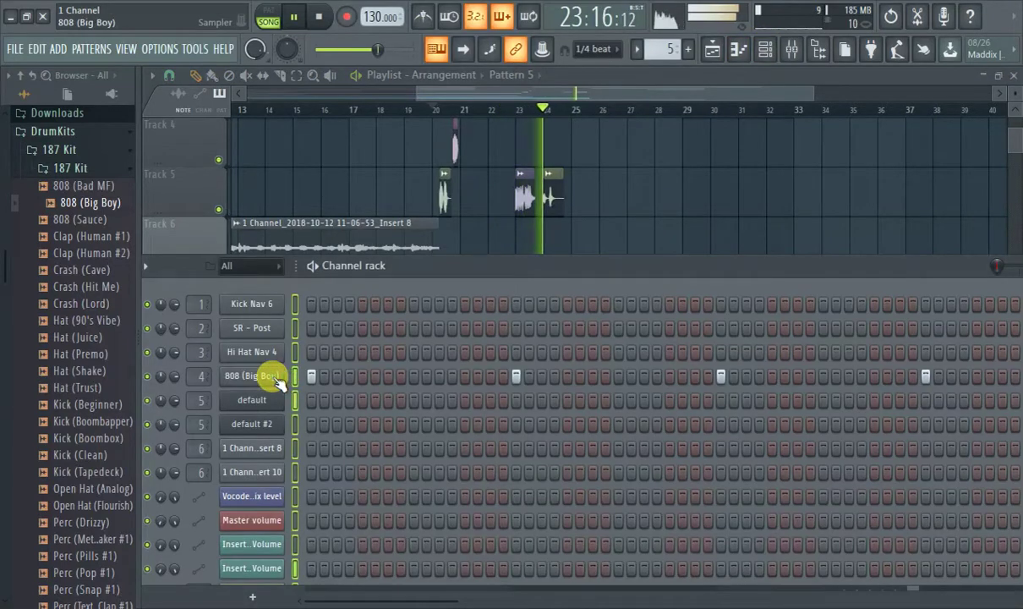
left_click(273, 377)
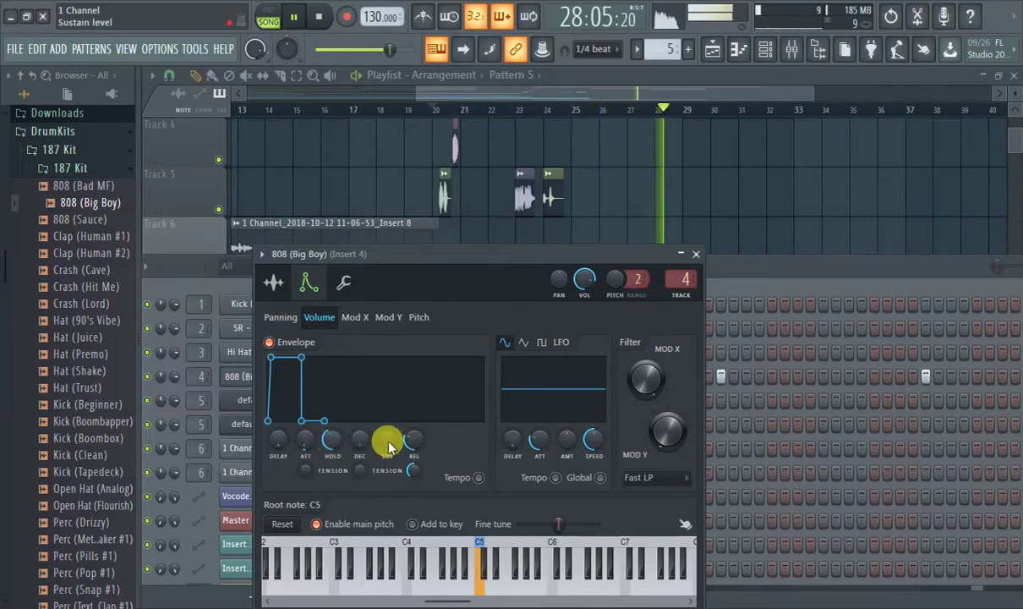
In the 808 (Big Boy) piano roll of Pattern 5, add an E5 note shortly before bar 2 and raise the bar 4 note to E5.
left_click(549, 110)
left_click(463, 110)
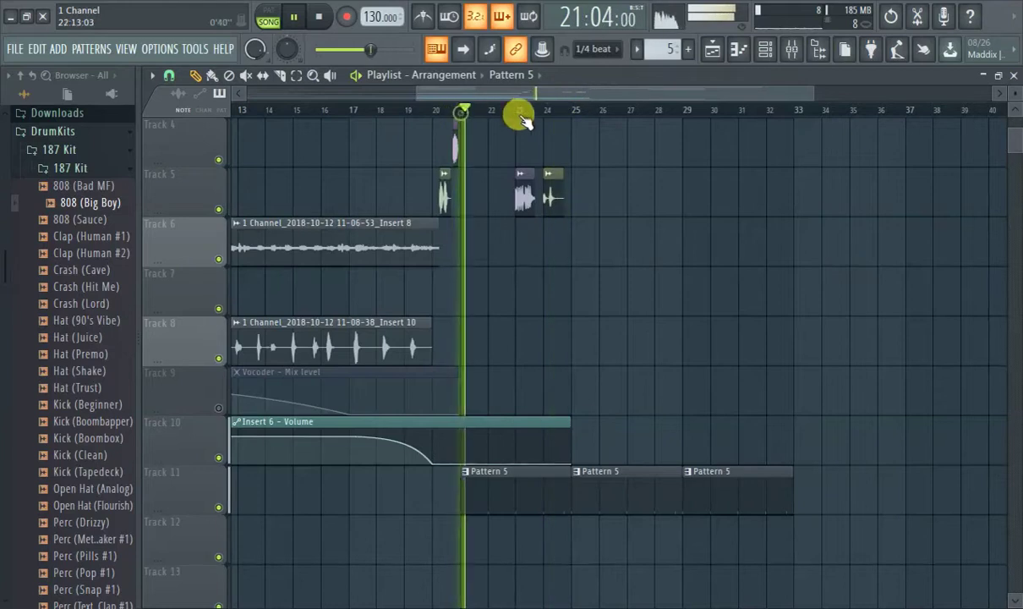
double_click(582, 471)
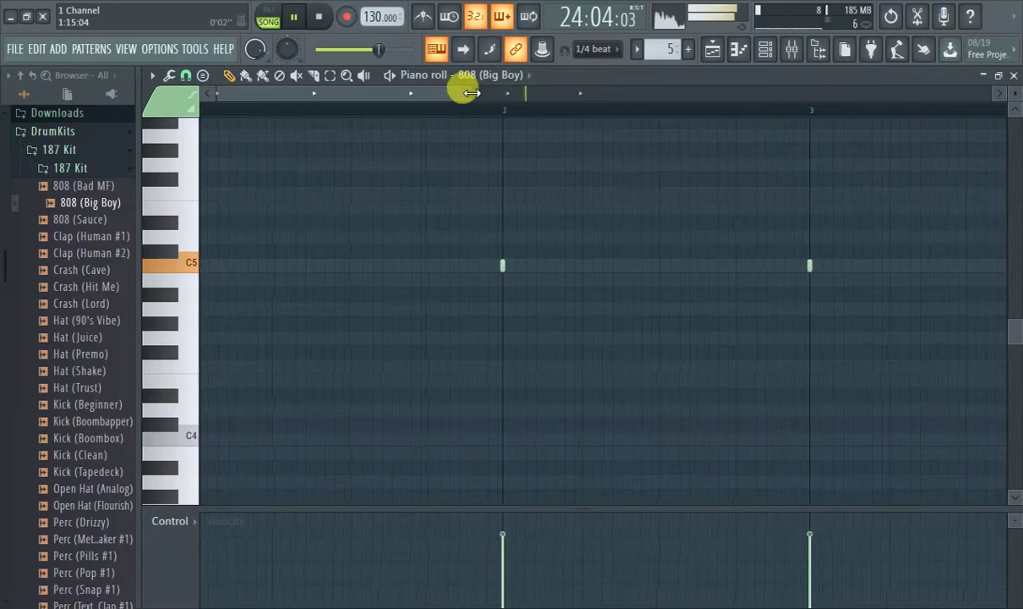
left_click_drag(476, 93, 830, 148)
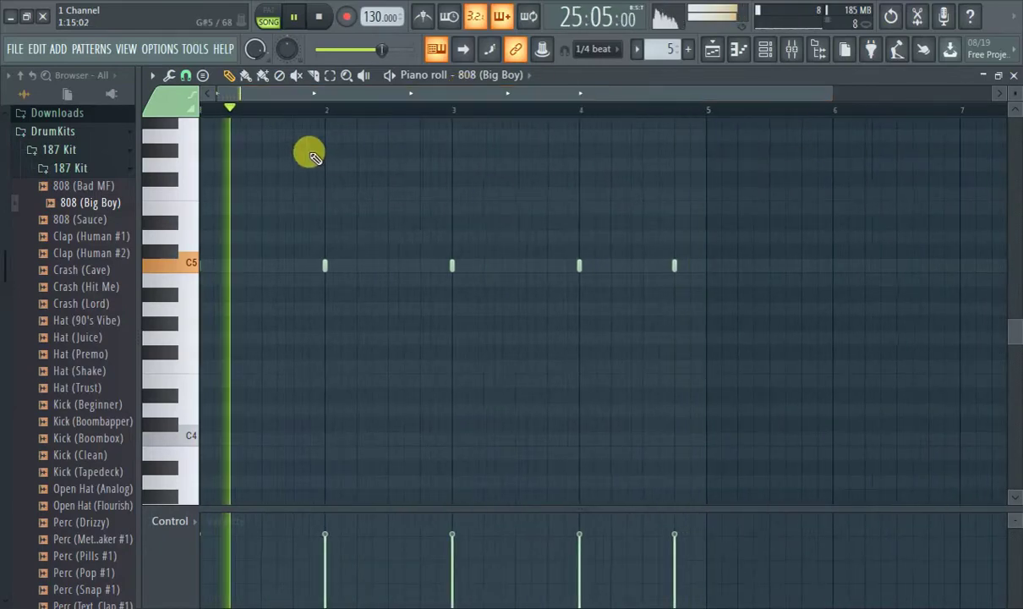
left_click(292, 220)
left_click_drag(298, 218, 300, 205)
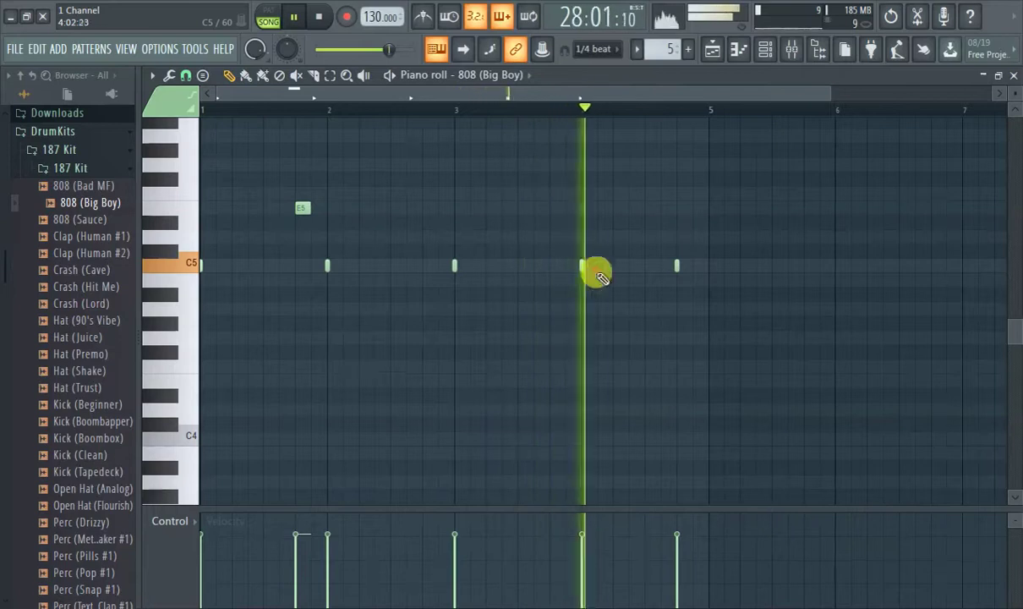
left_click_drag(587, 237, 572, 196)
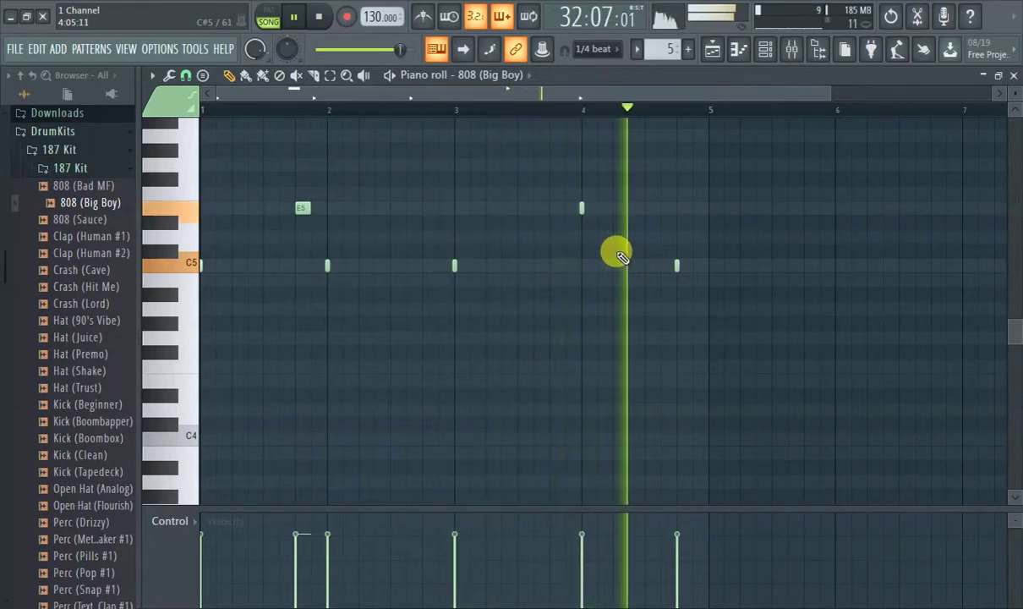
Delete the extra E5 note before bar 2, raise the bar 2 note to E5 and replay the pattern from its start.
left_click(156, 101)
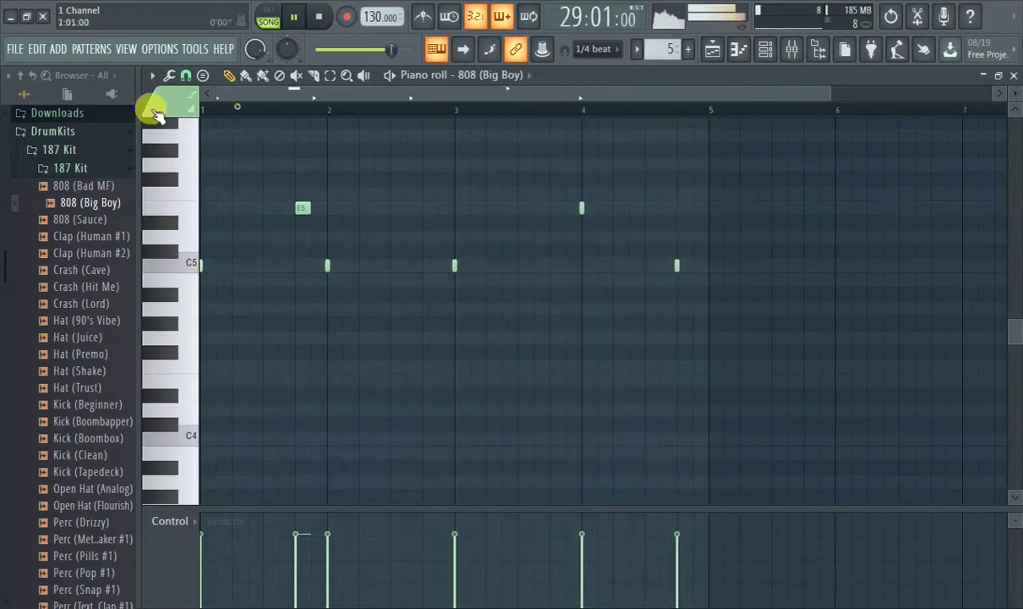
right_click(300, 208)
left_click_drag(327, 261, 328, 207)
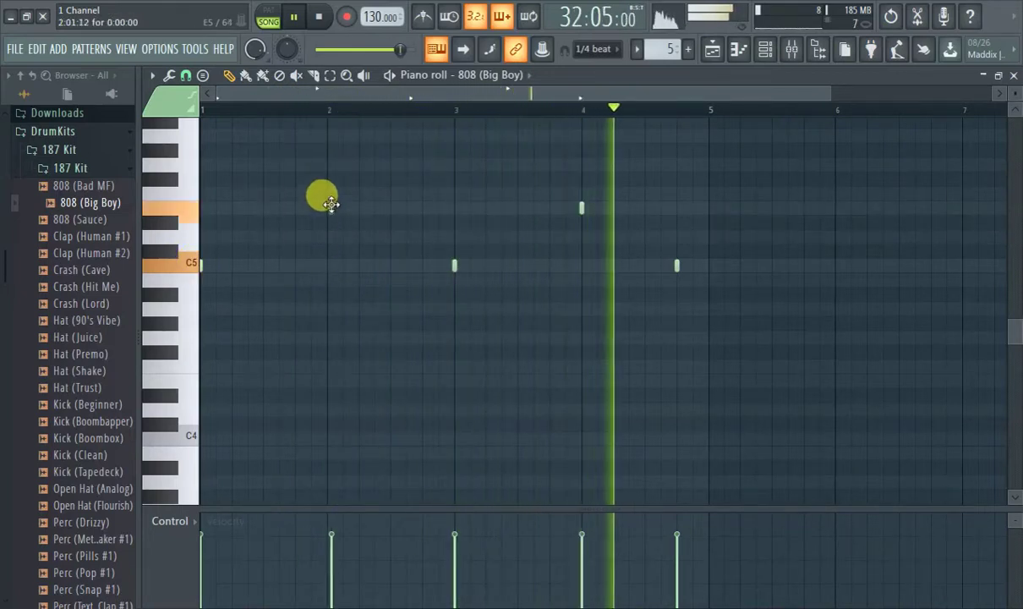
left_click(208, 107)
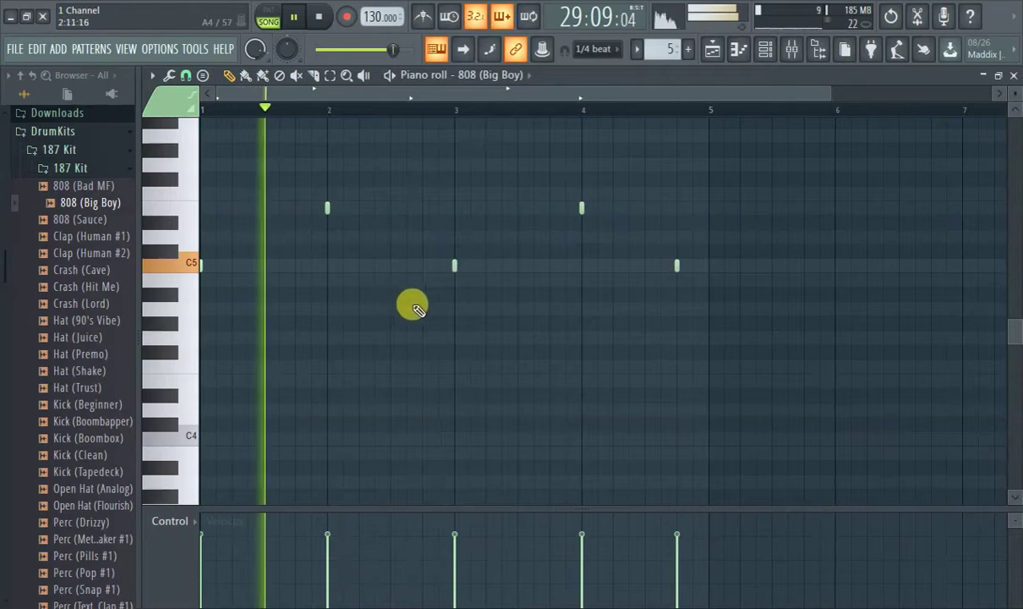
Return the bar 2 note to C5 and move the pattern's last C5 note to the start of bar 5.
left_click(471, 309)
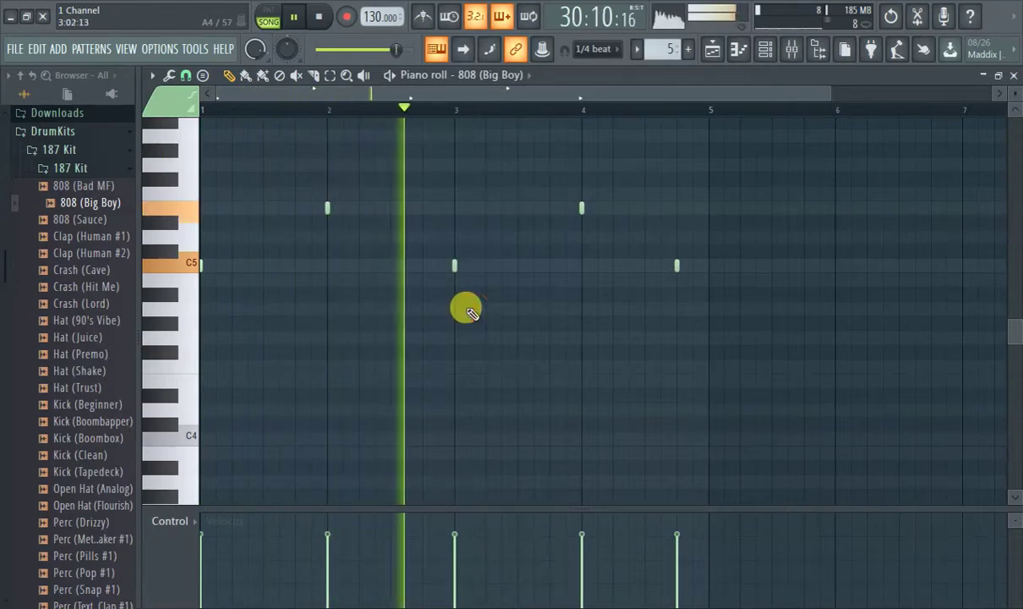
right_click(473, 308)
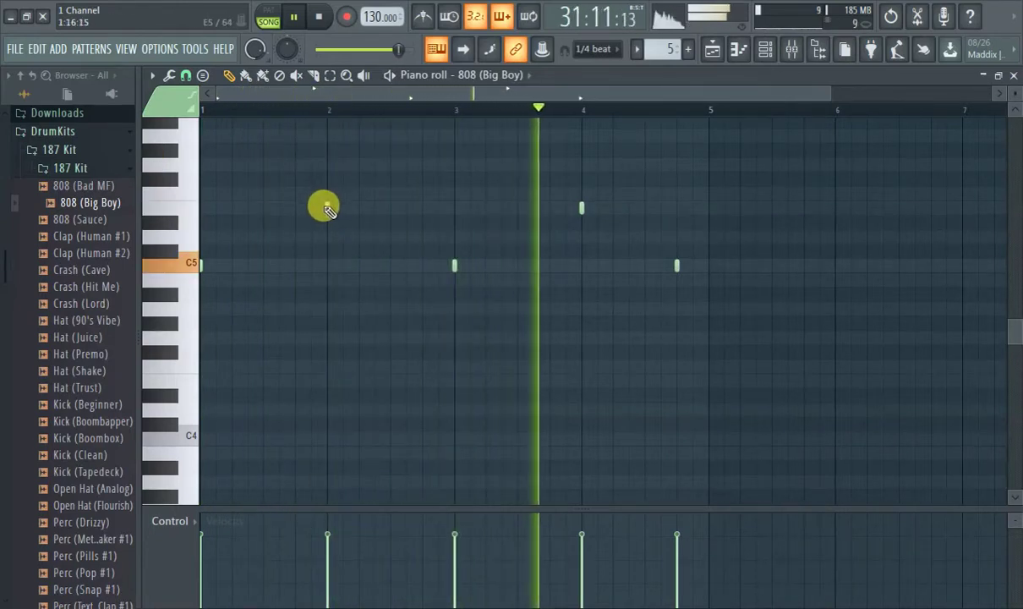
left_click_drag(325, 207, 328, 270)
left_click(203, 106)
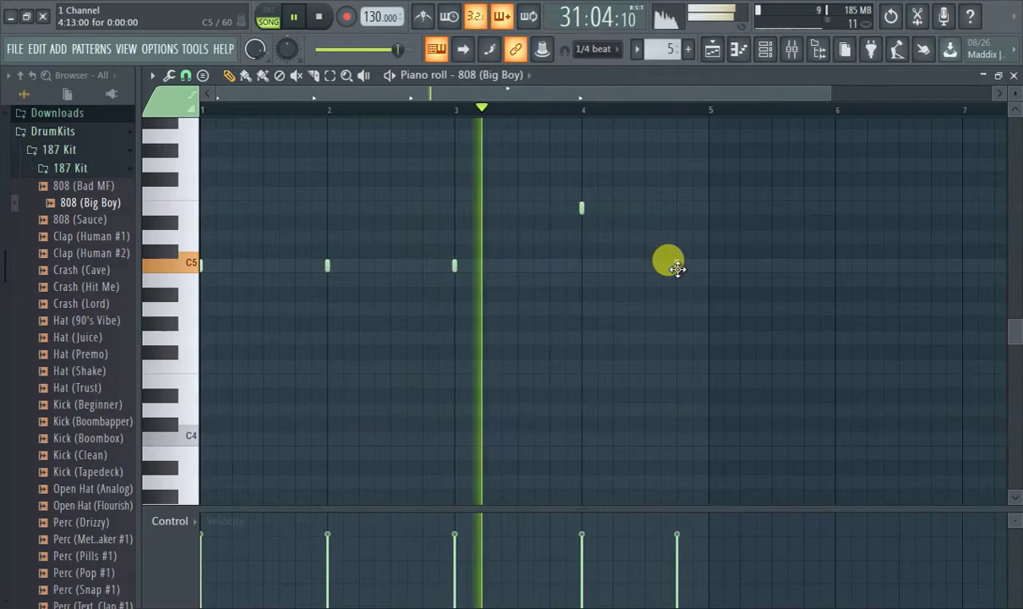
left_click_drag(681, 265, 713, 265)
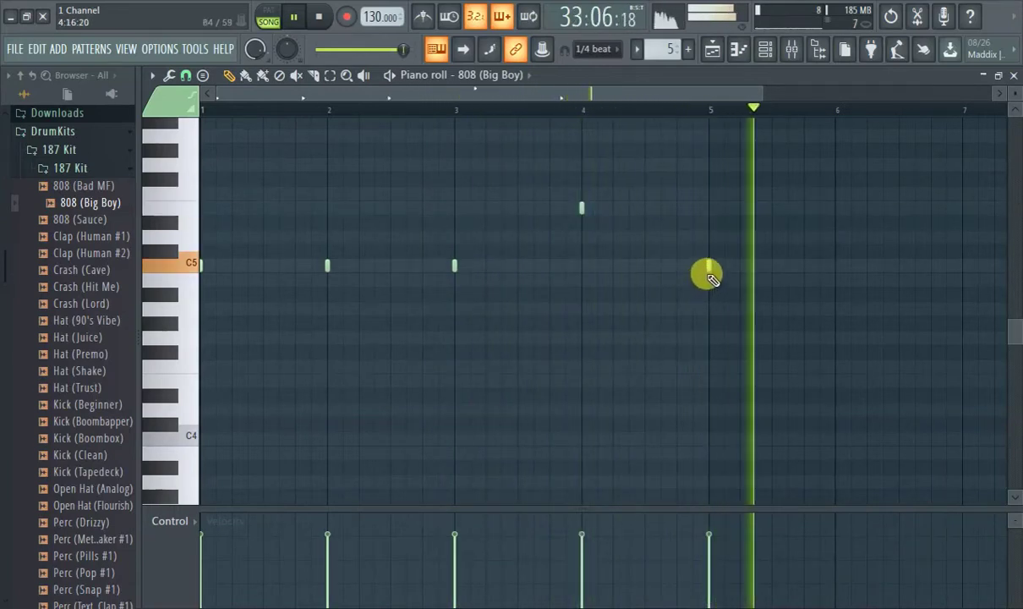
Delete the middle Pattern 5 clip on Track 11 in the playlist and shorten the first clip to end at bar 25.
left_click(713, 48)
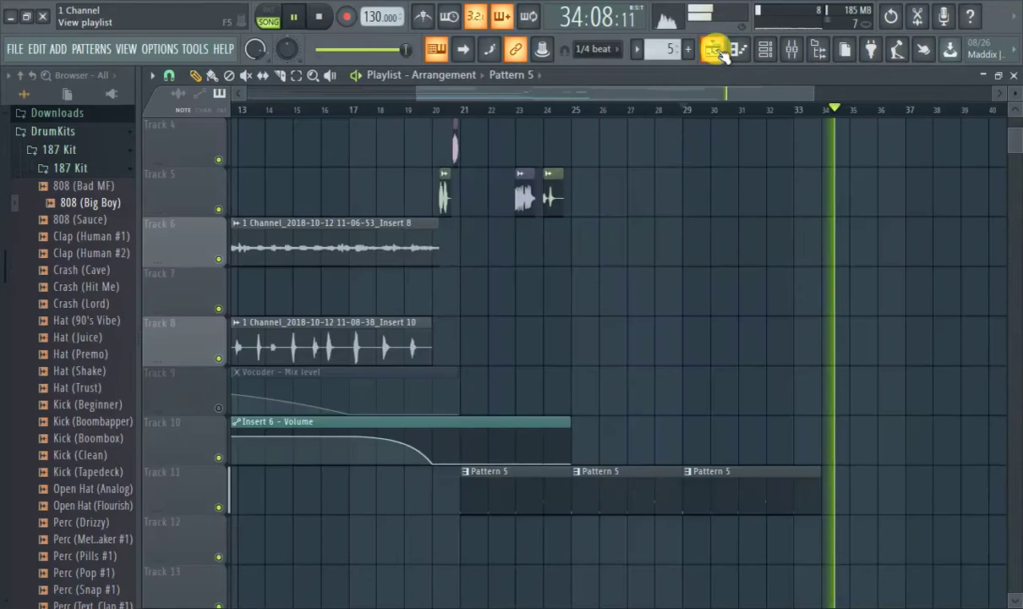
left_click(451, 106)
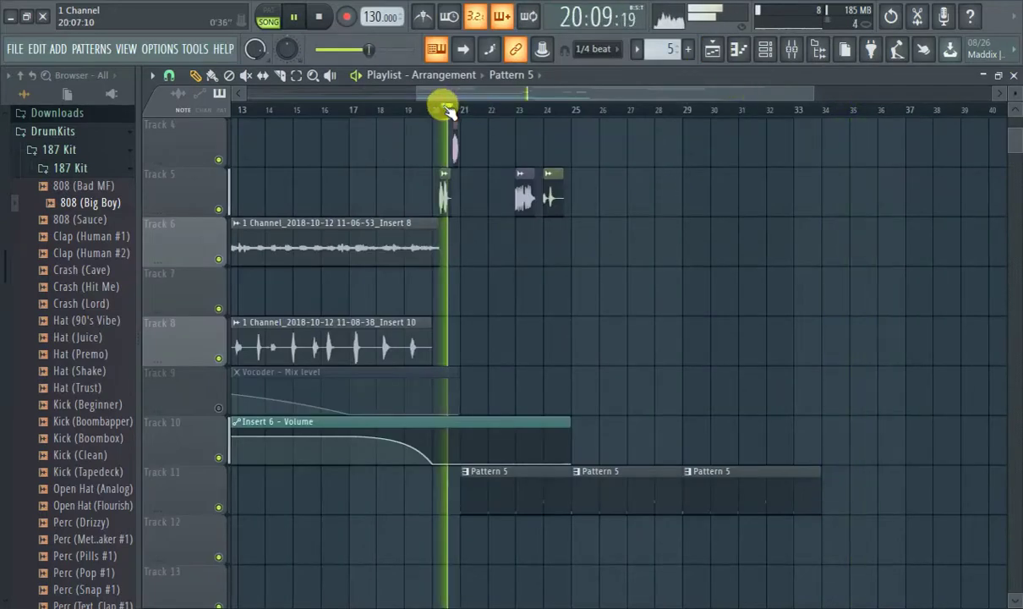
right_click(622, 492)
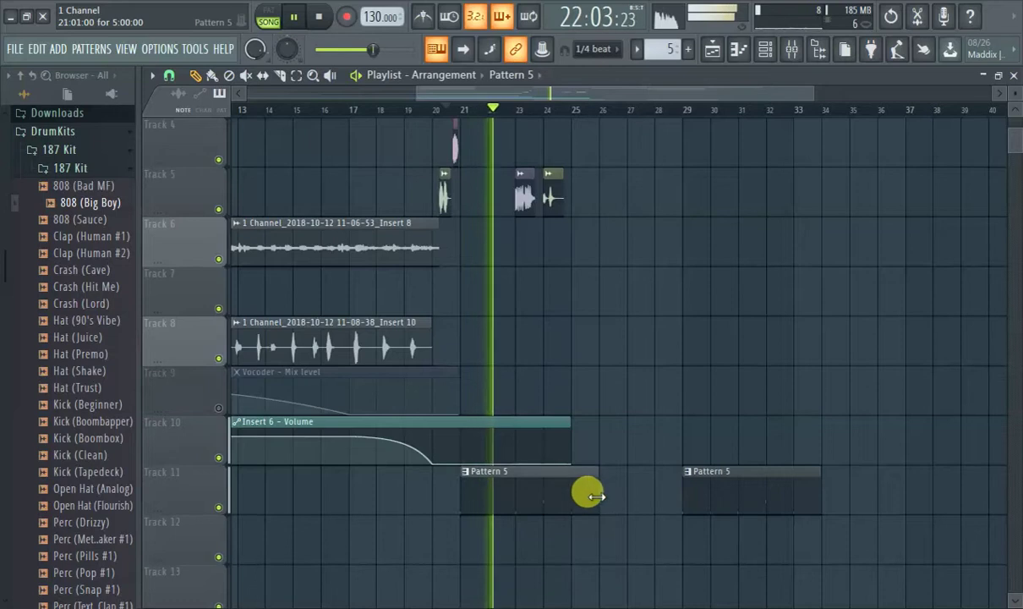
left_click_drag(568, 492, 553, 482)
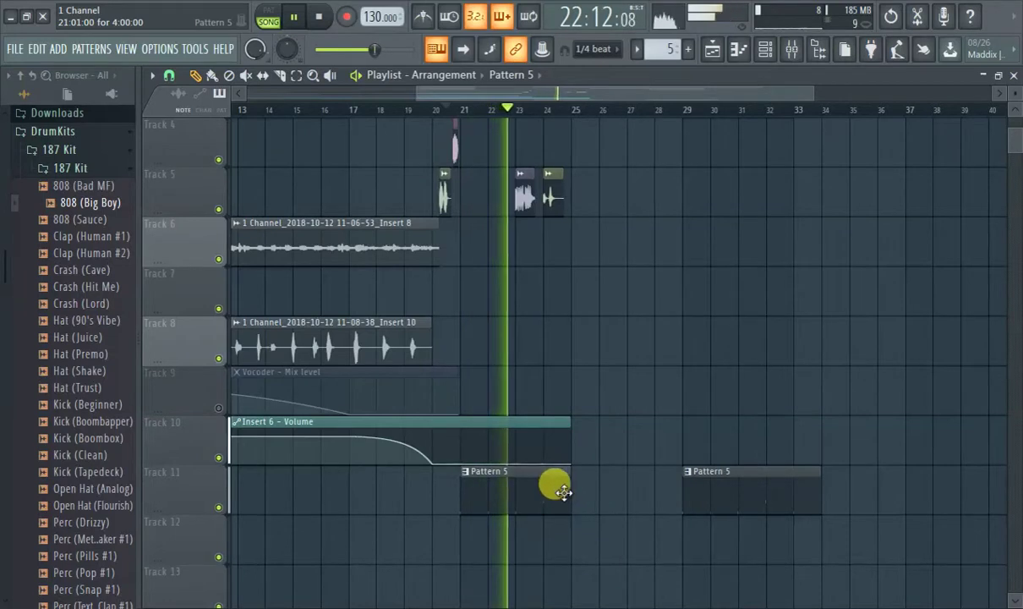
Extend the first Pattern 5 clip on Track 11 to bar 29 and the second one to bar 37.
left_click(571, 546)
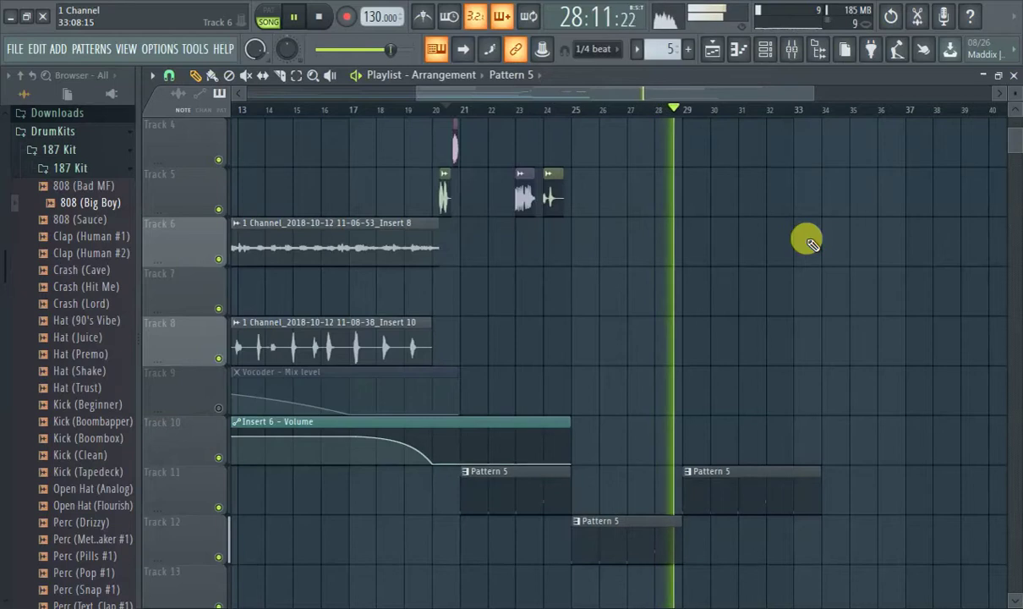
right_click(664, 543)
left_click_drag(565, 494, 683, 486)
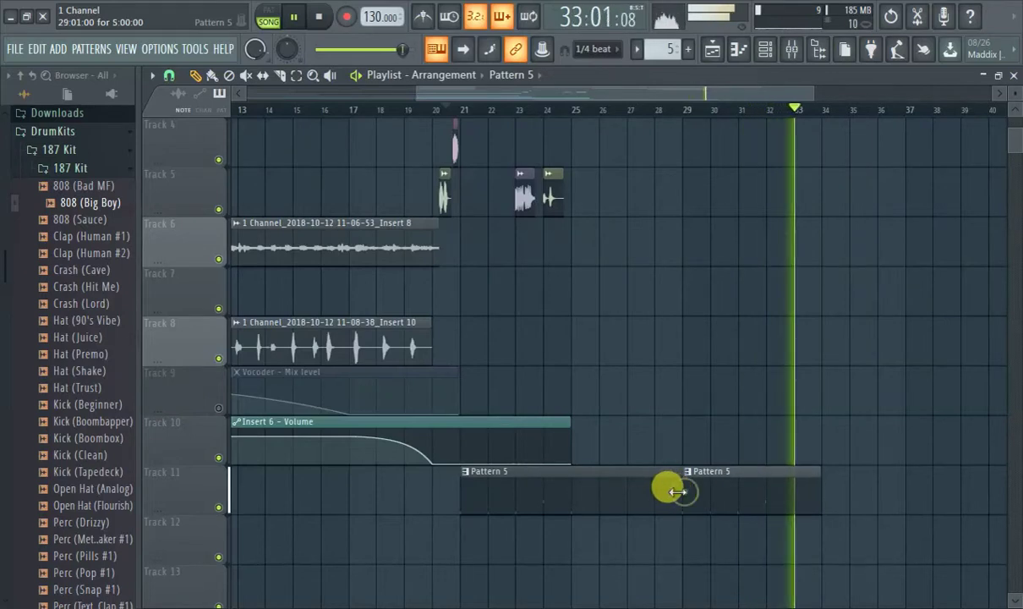
mouse_move(690, 488)
left_mouse_down()
mouse_move(739, 491)
mouse_move(706, 489)
left_mouse_up()
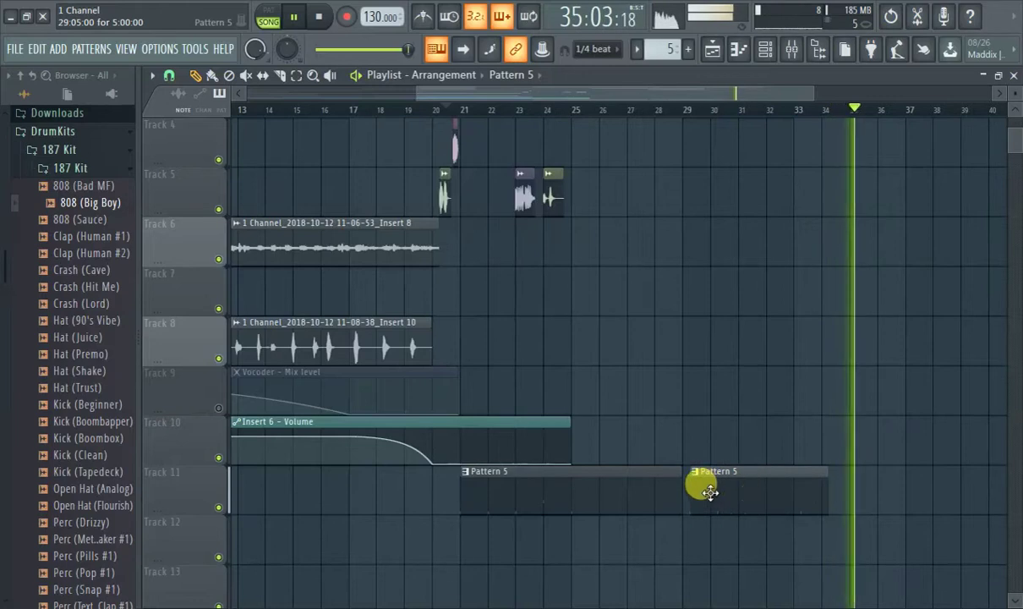
left_click_drag(821, 490, 906, 485)
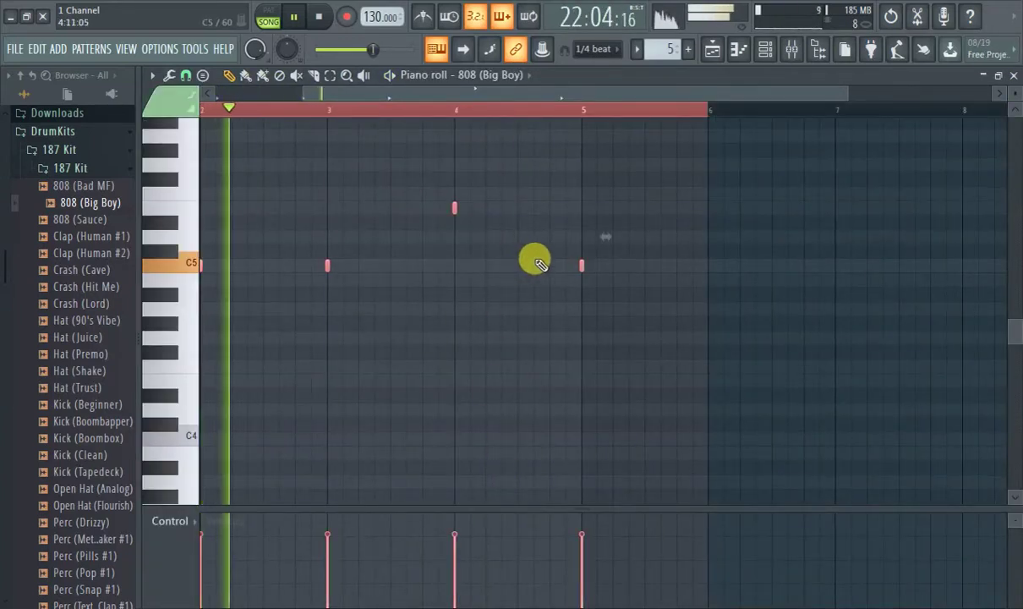
Duplicate the 808 (Big Boy) phrase of Pattern 5 from bar 6, lowering its bar 9 note to C5 and removing its bar 10 note.
scroll(490, 283, "down", 2)
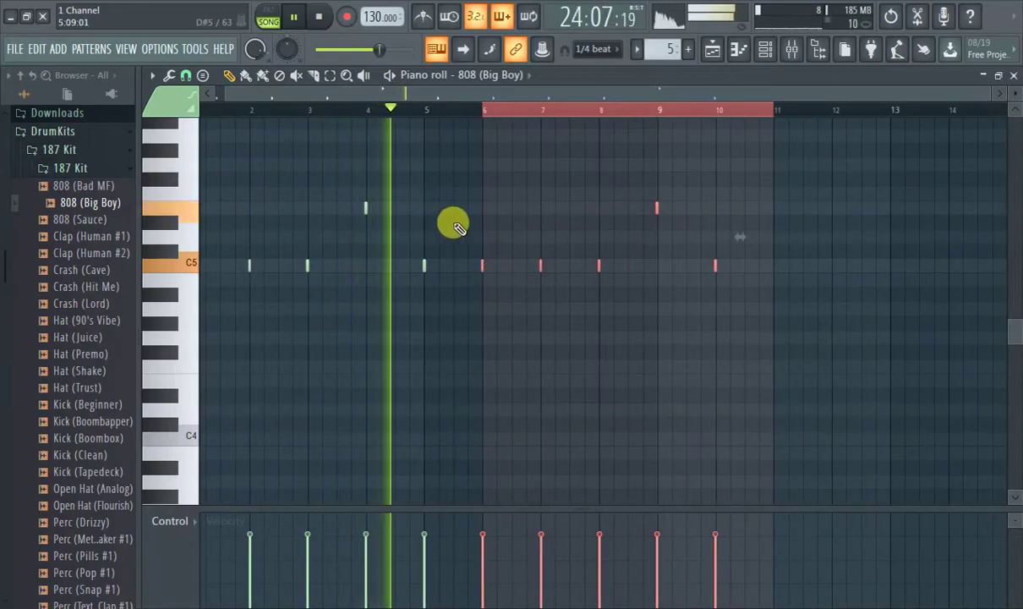
scroll(525, 213, "up", 2)
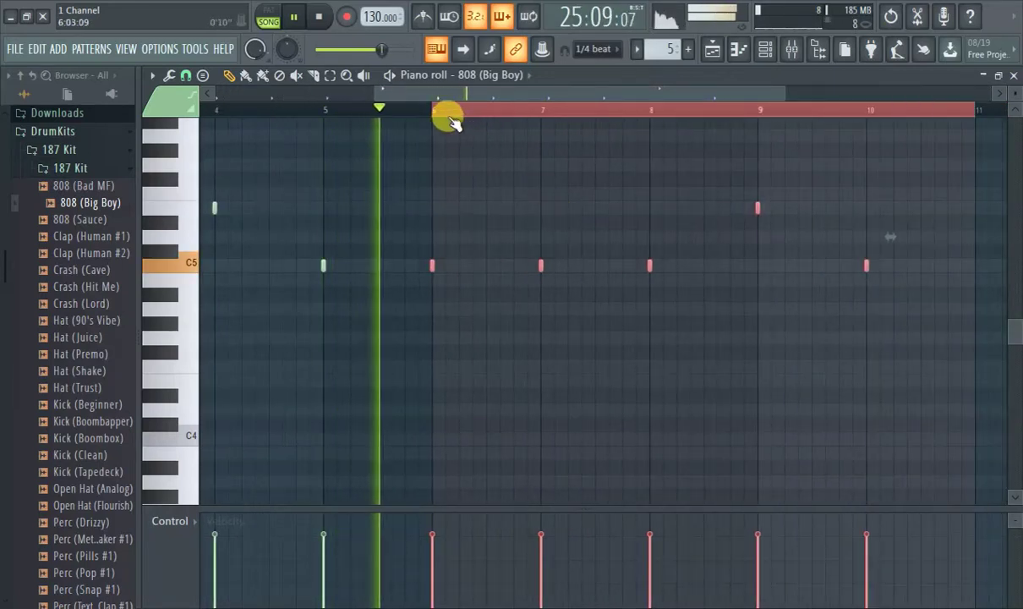
left_click(699, 112)
left_click(702, 117)
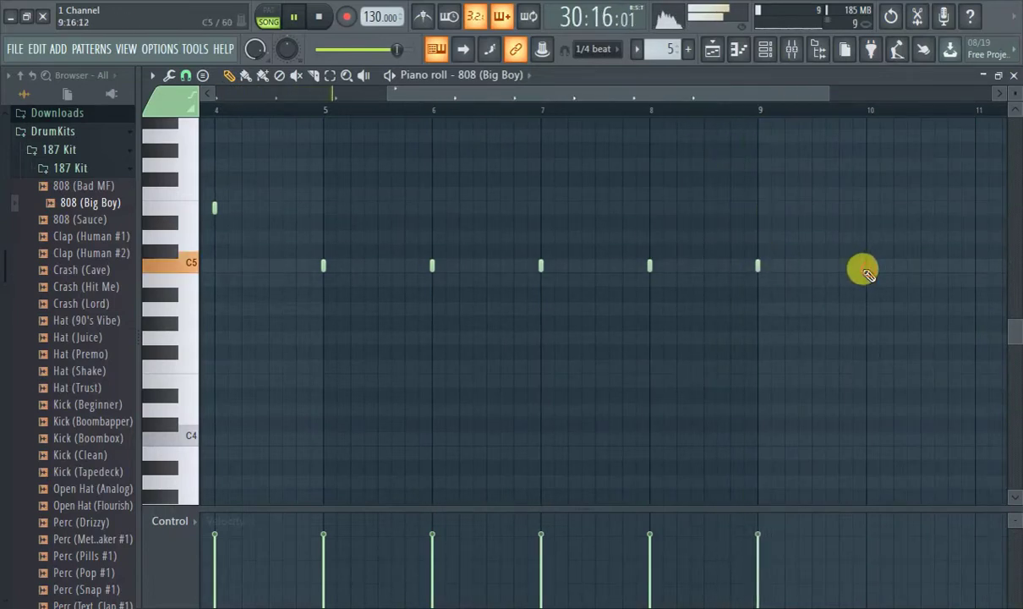
Move the bar 9 note of the 808 (Big Boy) pattern to E5, halfway through bar 8.
left_click_drag(463, 99, 285, 50)
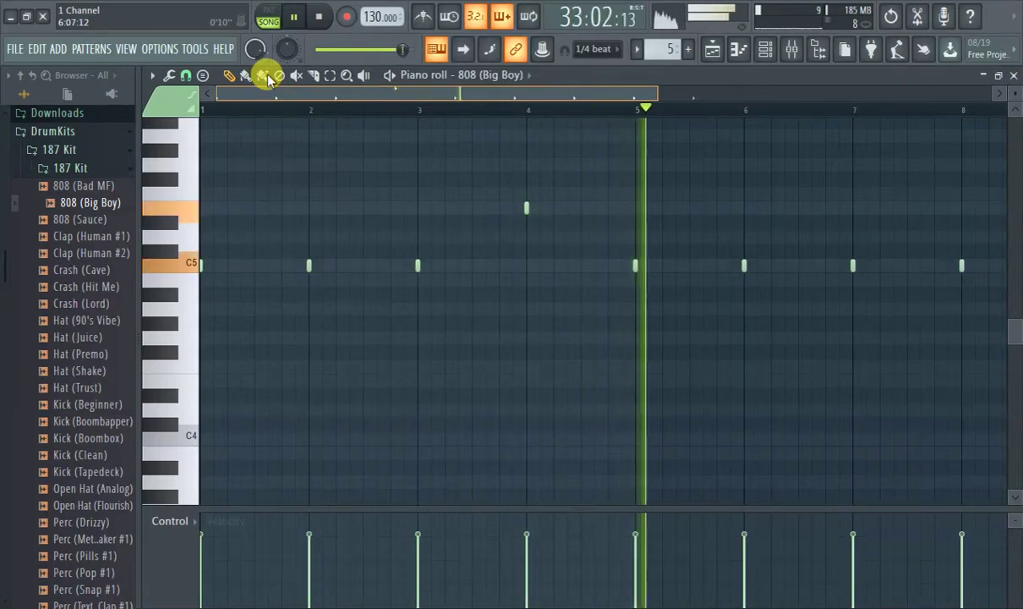
scroll(495, 218, "down", 2)
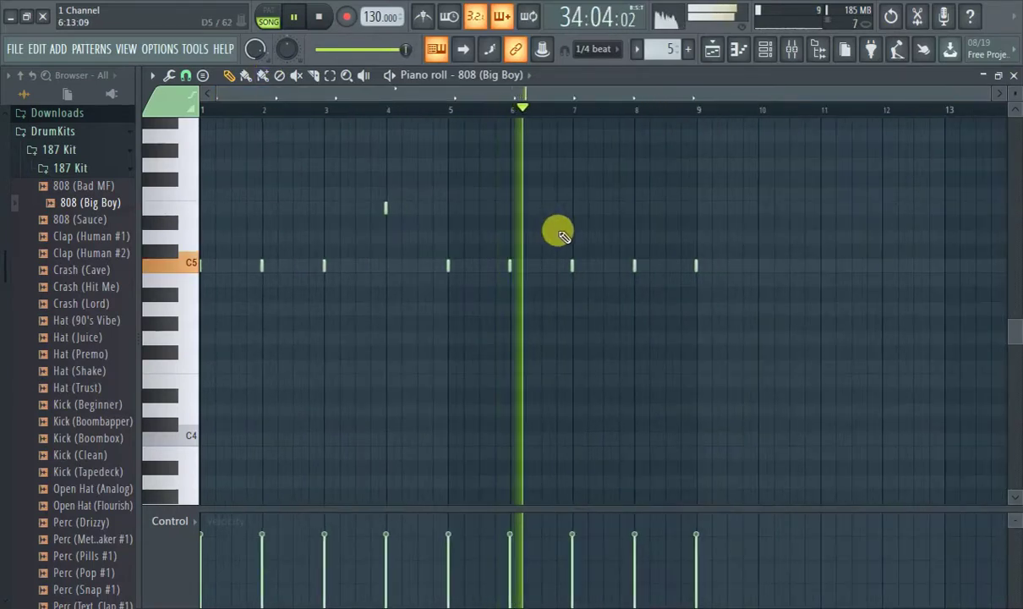
scroll(568, 237, "down", 2)
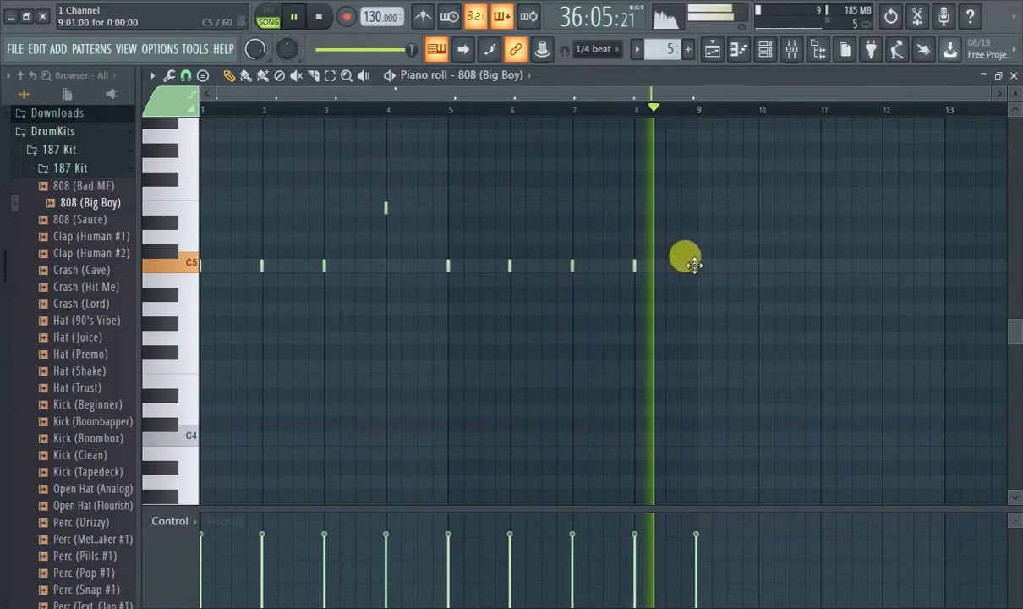
left_click_drag(693, 265, 667, 214)
scroll(663, 213, "up", 4)
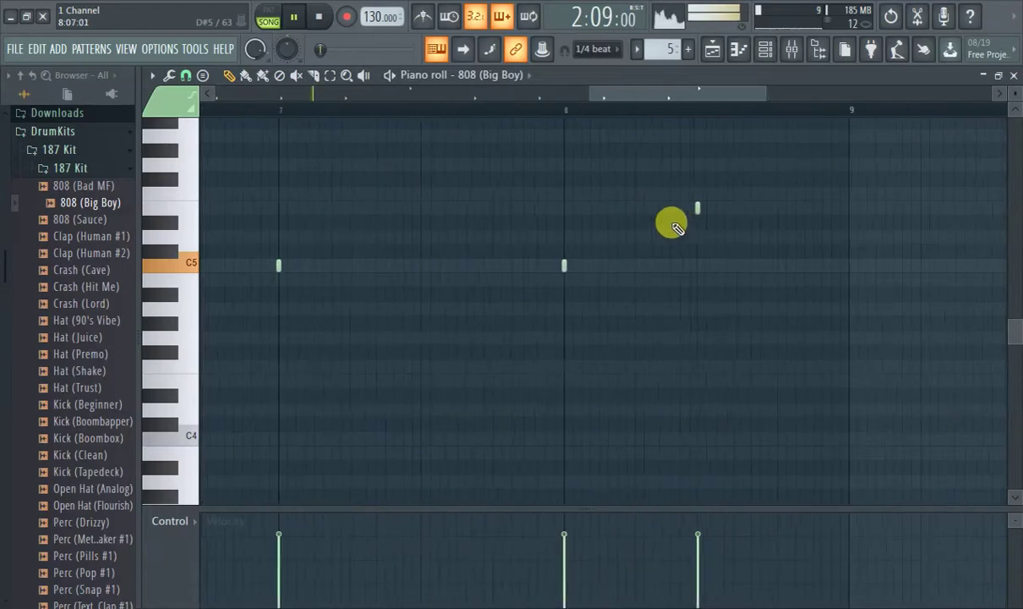
scroll(693, 207, "down", 4)
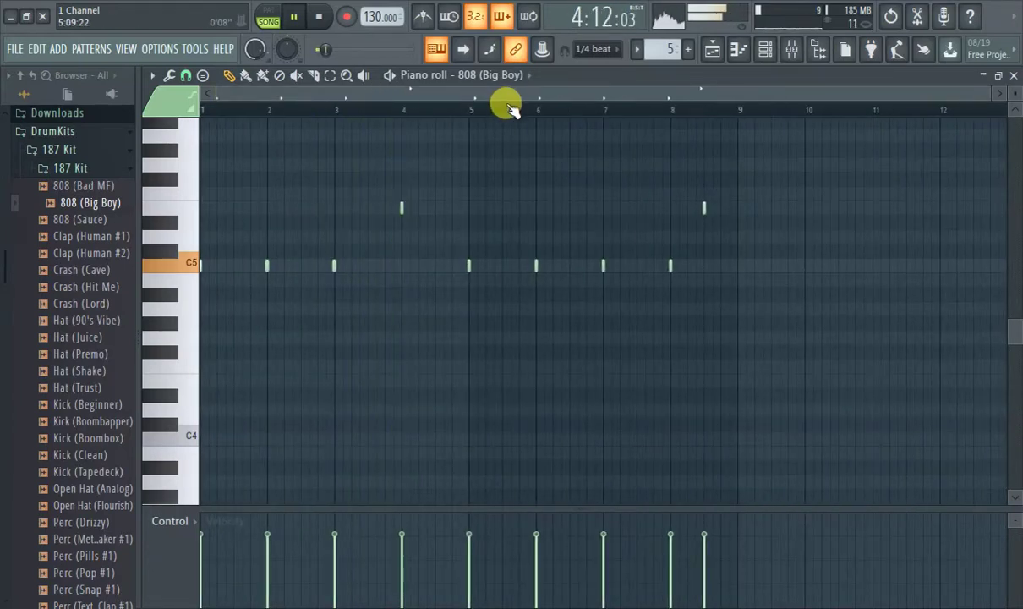
Delete the Pattern 5 clip on Track 7 of the playlist and replay the arrangement from bar 20.
left_click(712, 50)
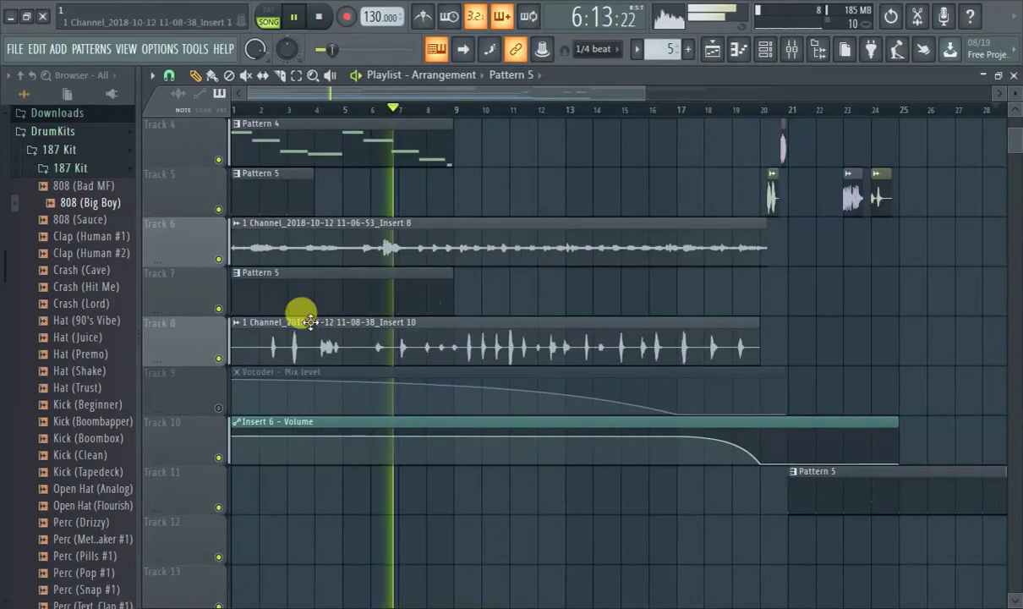
right_click(299, 293)
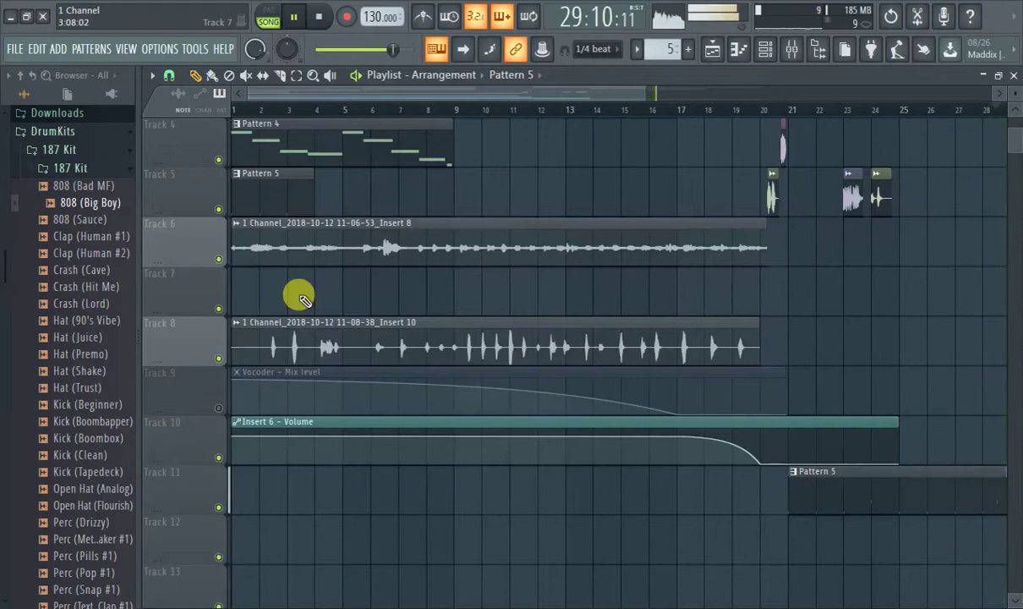
left_click_drag(506, 100, 648, 102)
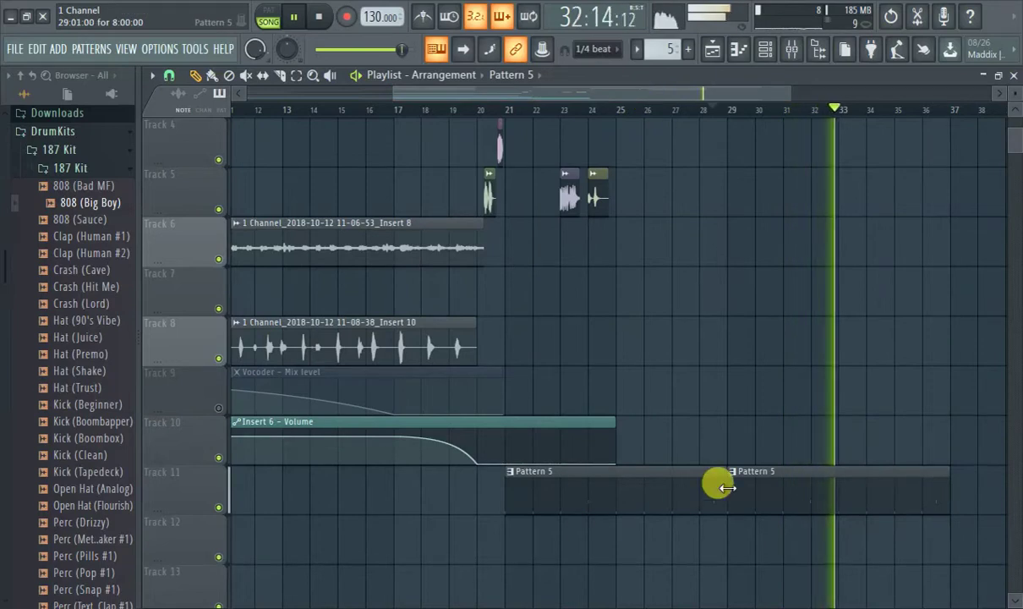
left_click(492, 118)
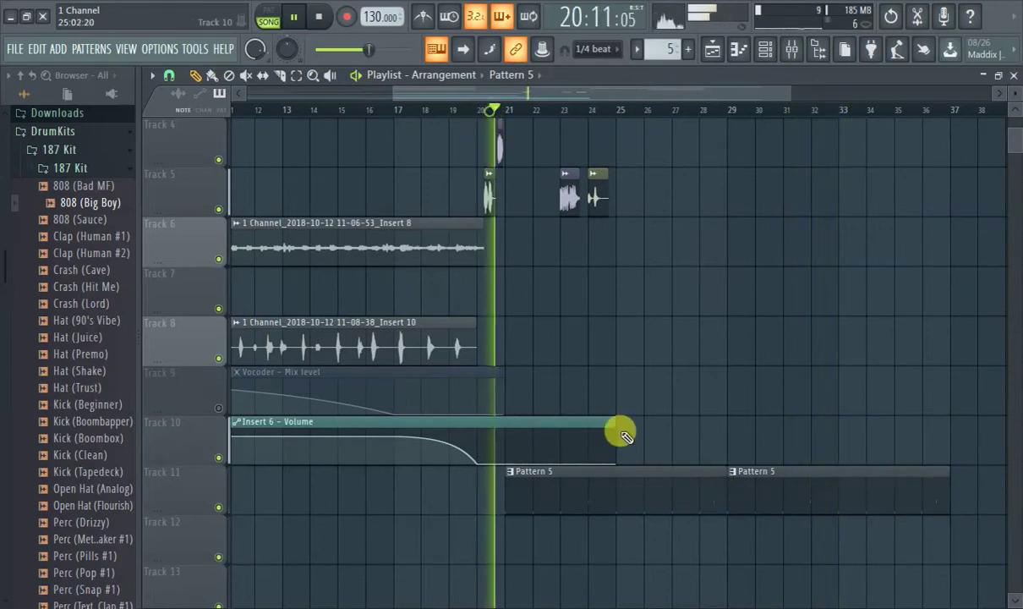
Delete the E5 note halfway through bar 8 in the 808 (Big Boy) piano roll of Pattern 5.
double_click(643, 472)
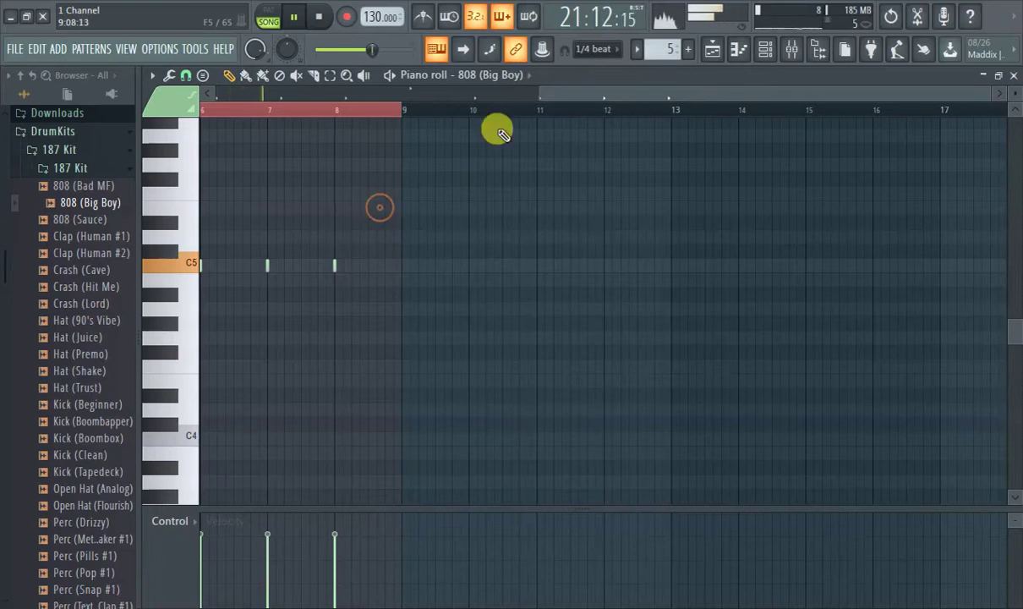
left_click_drag(549, 93, 225, 101)
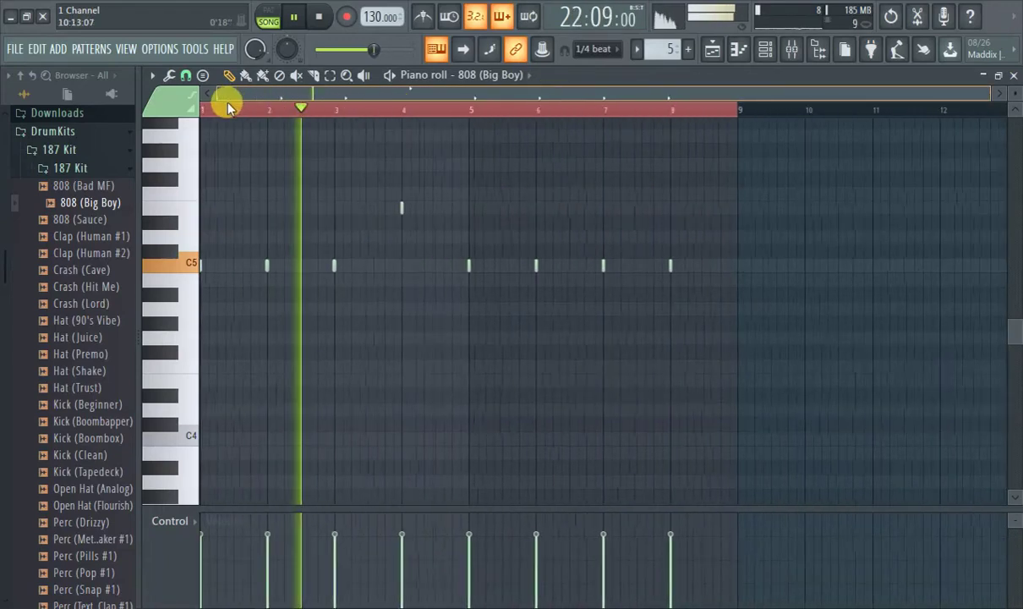
left_click(400, 207)
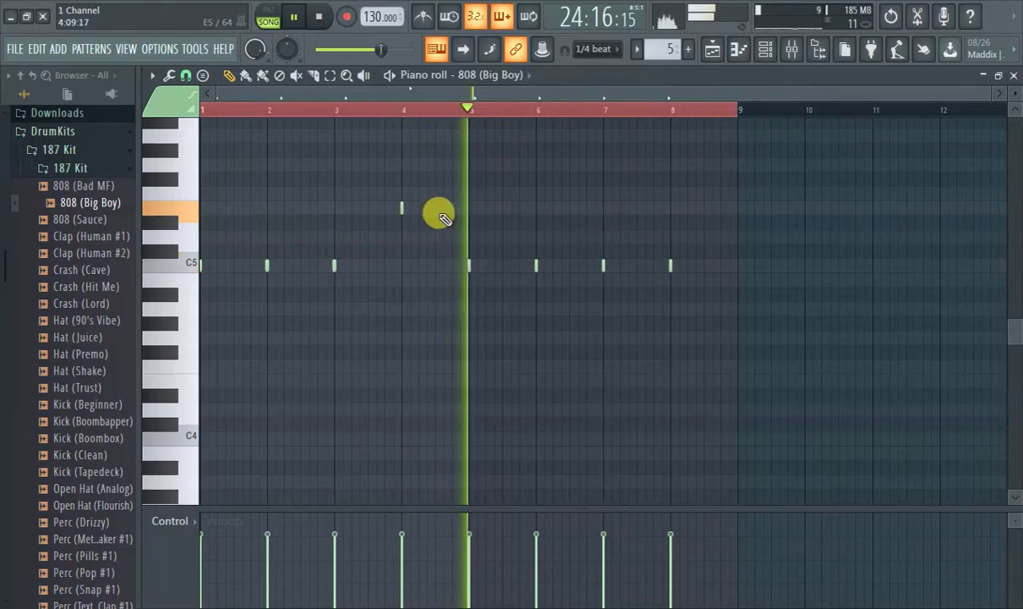
Add an E5 note halfway through bar 4 of the 808 (Big Boy) pattern and replay from halfway through bar 3.
left_click(437, 208)
left_click(365, 109)
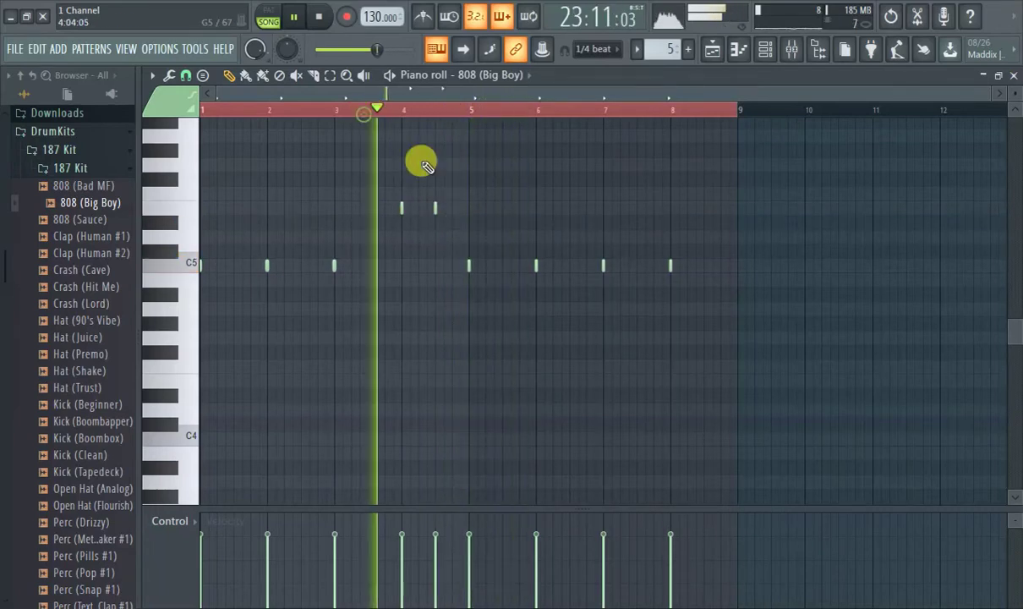
scroll(426, 165, "up", 2, "ctrl")
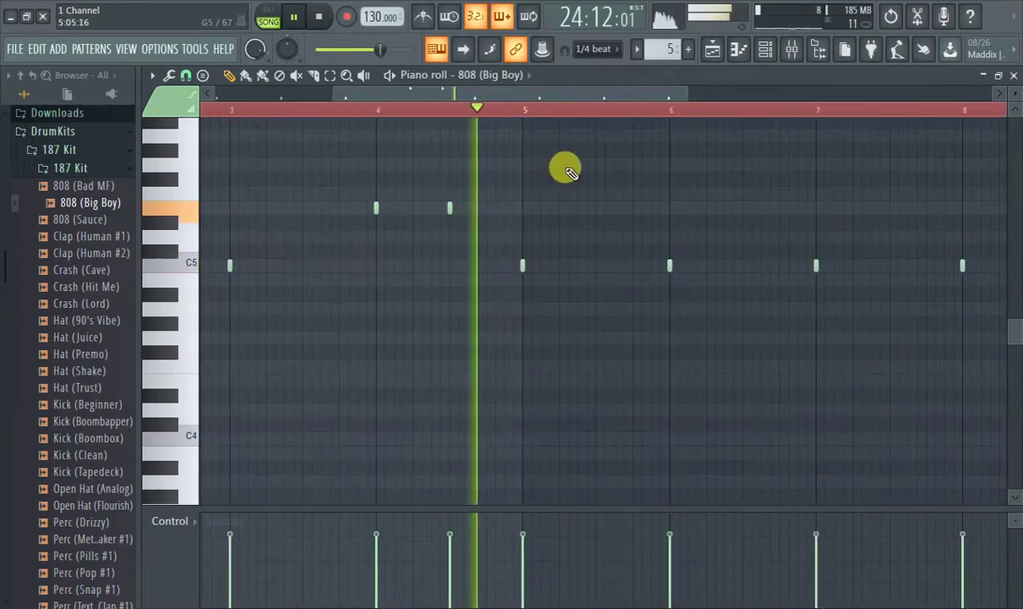
scroll(646, 192, "down", 3, "ctrl")
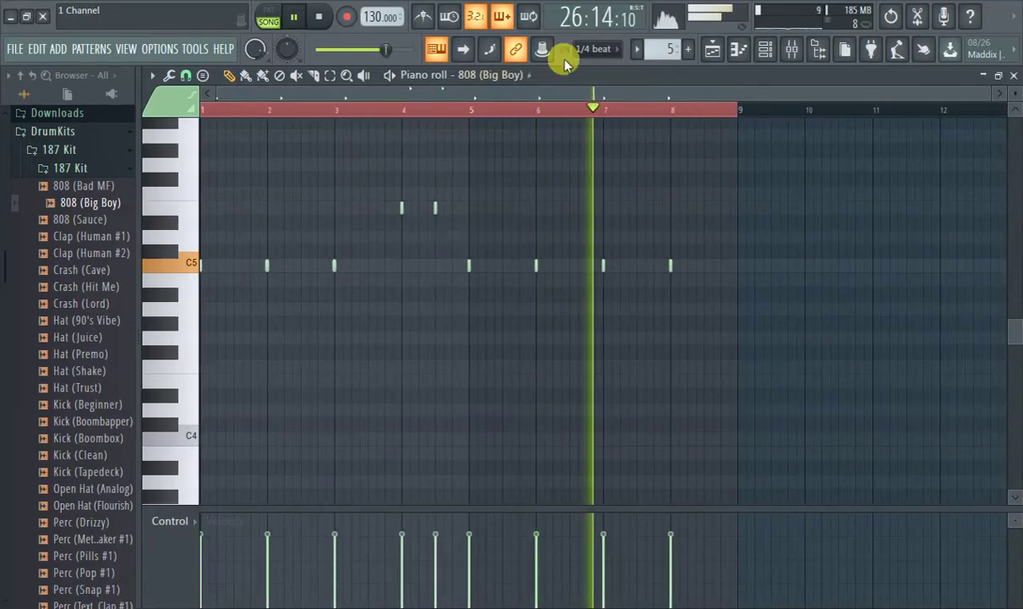
Open the volume envelope settings of the 808 (Big Boy) channel.
left_click(763, 50)
left_click(764, 51)
left_click(764, 51)
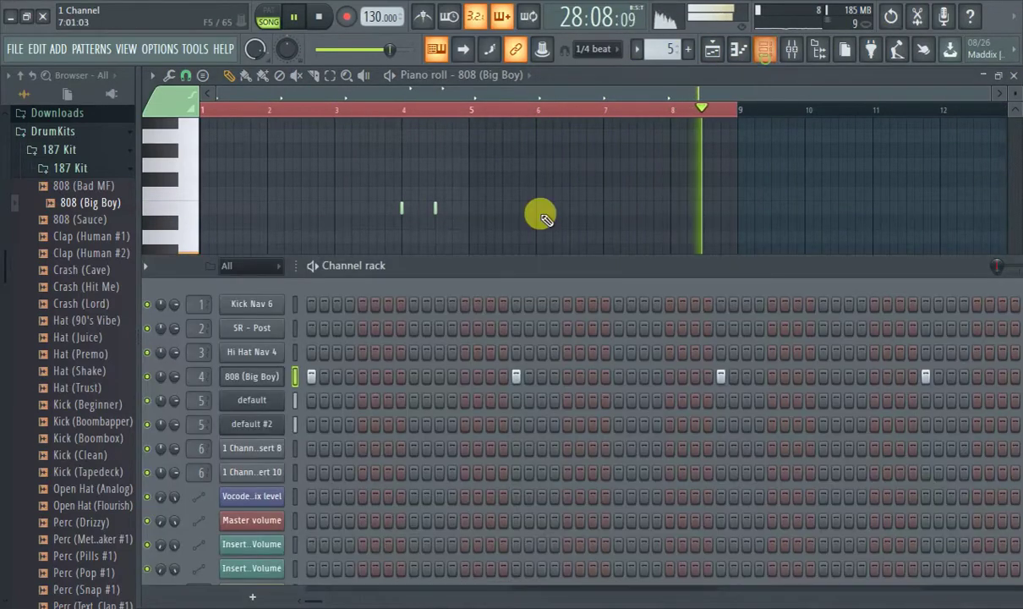
left_click(252, 377)
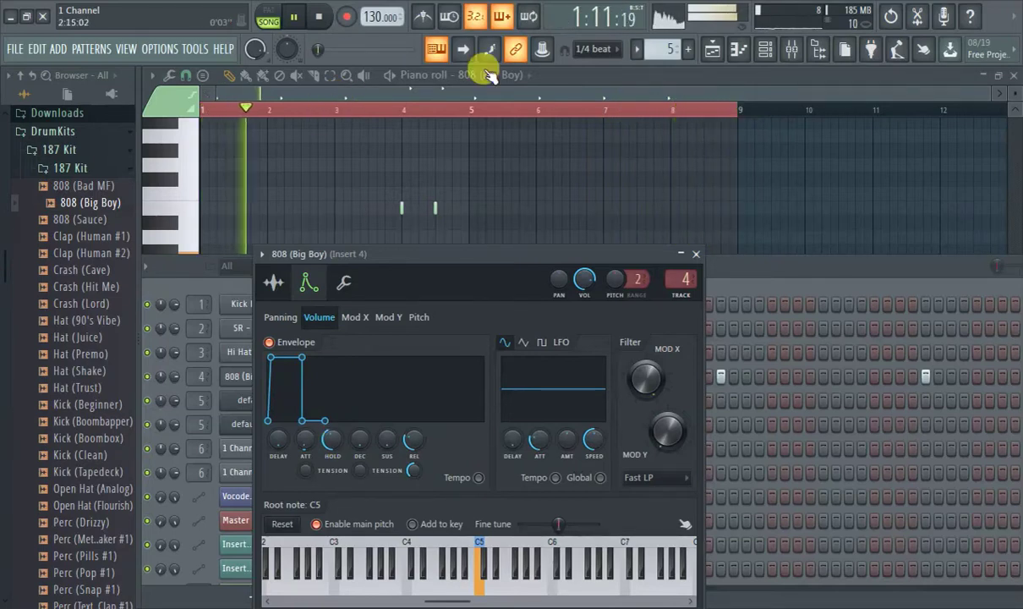
Return to the playlist, bring its opening bars into view and save the project.
left_click(711, 48)
scroll(431, 241, "up", 3)
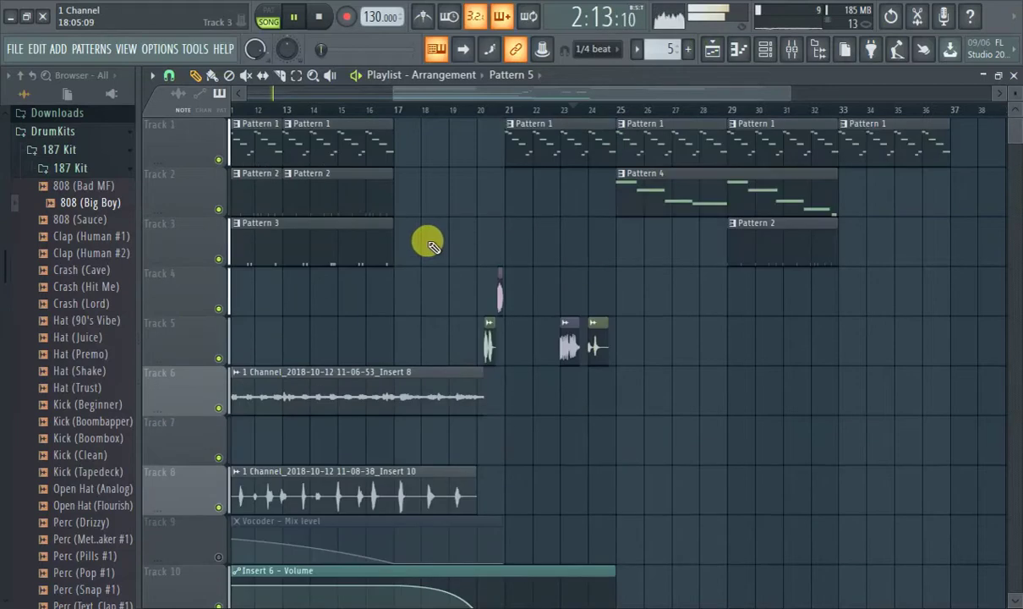
scroll(384, 195, "down", 1)
left_click_drag(468, 95, 100, 109)
right_click(290, 283)
scroll(355, 272, "up", 1)
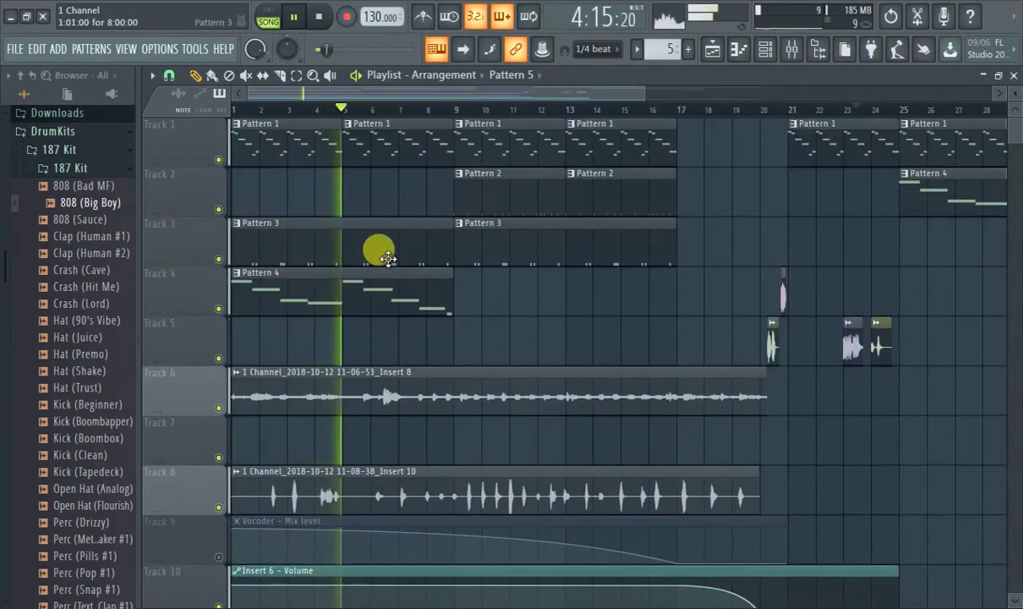
key("ctrl+s")
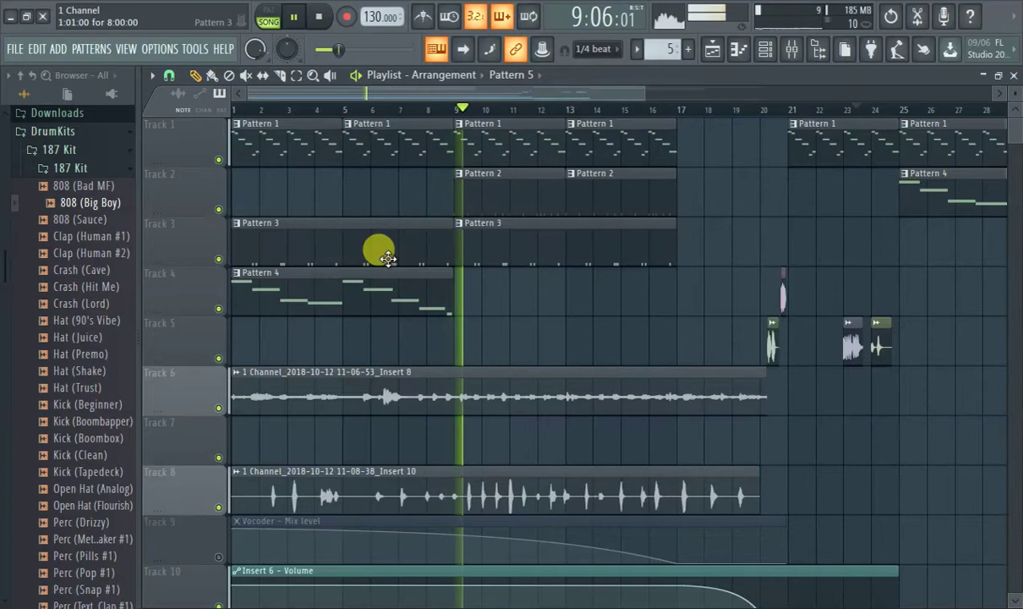
Load Fruity Parametric EQ 2 into the first effect slot of mixer track Insert 4.
left_click(774, 48)
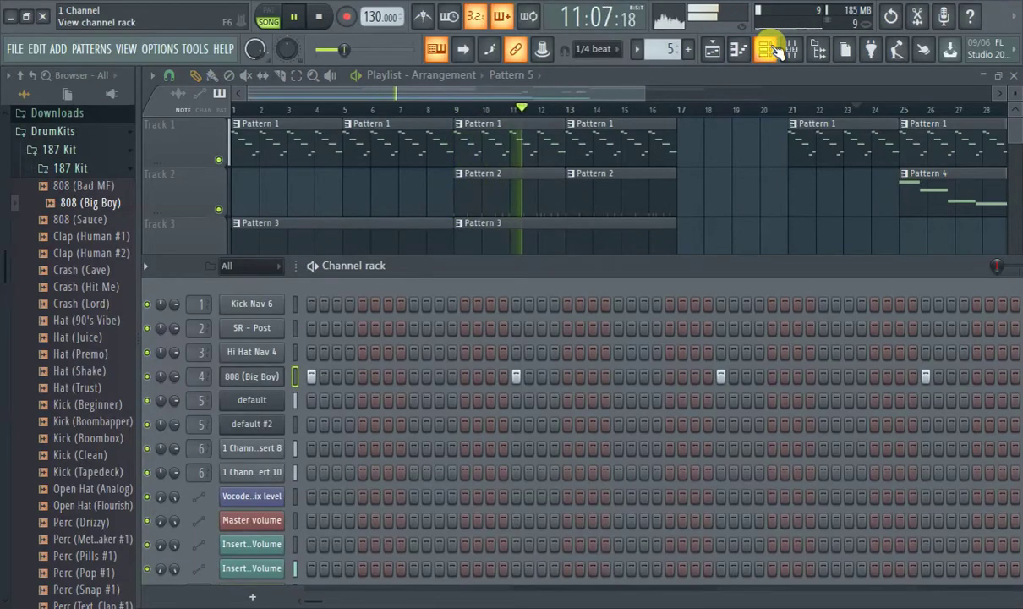
left_click(774, 48)
left_click(792, 48)
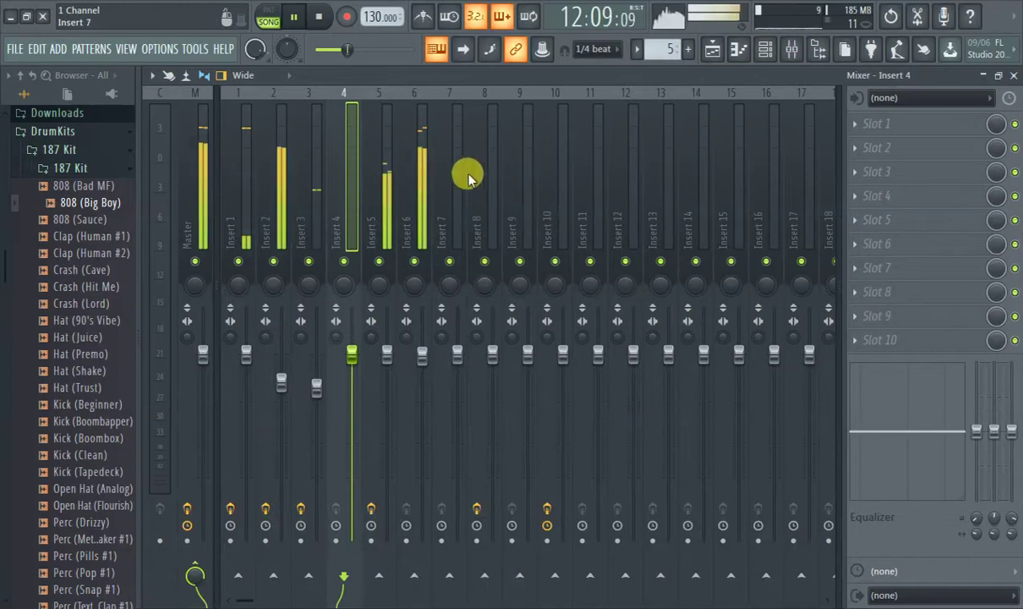
left_click(854, 126)
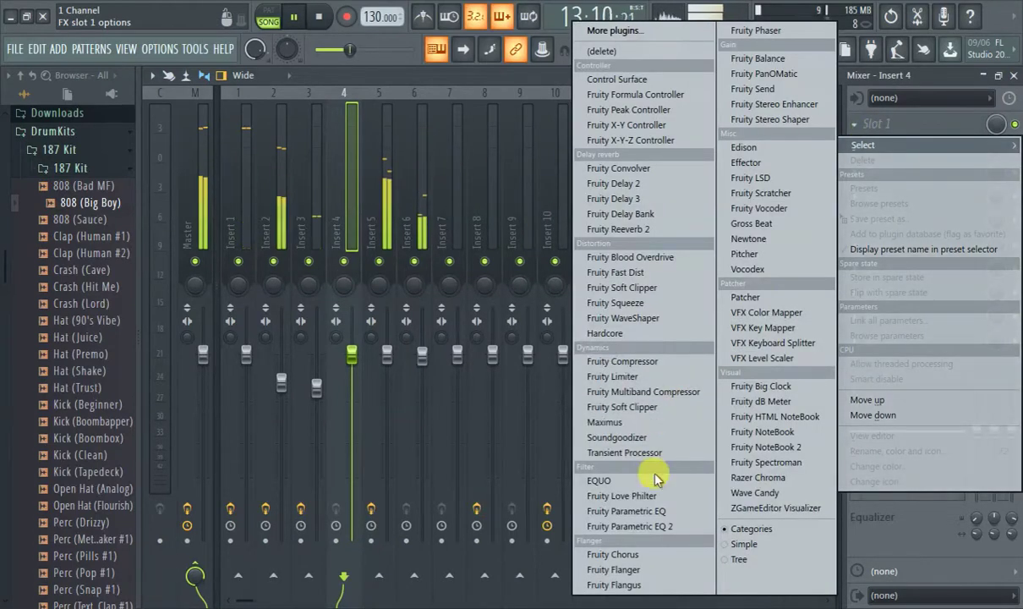
left_click(657, 524)
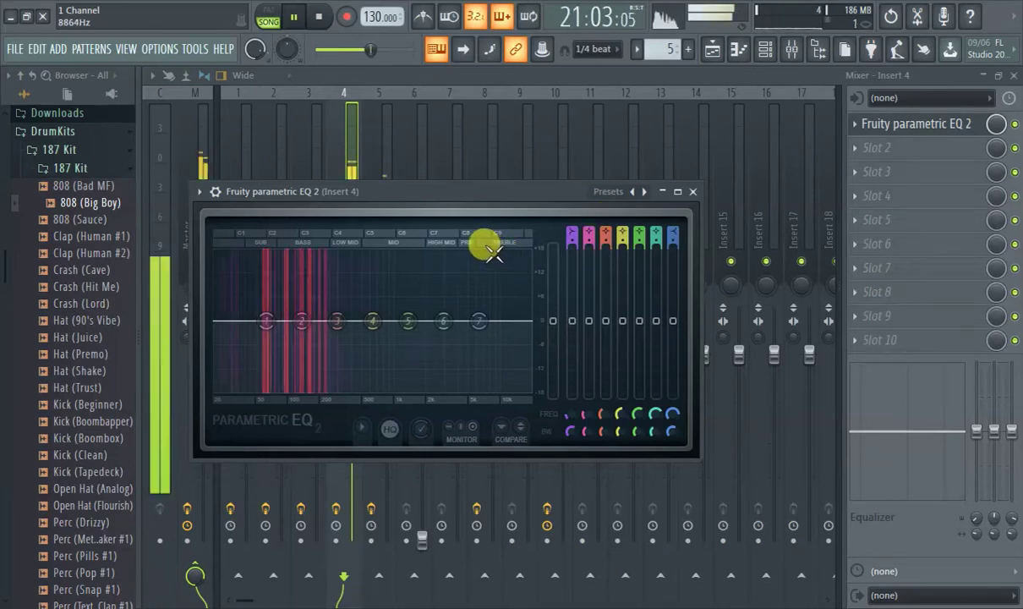
Shape the 808's EQ by cutting bands 4 to 7 strongly and boosting bands 1 to 3 slightly.
left_click_drag(382, 321, 369, 354)
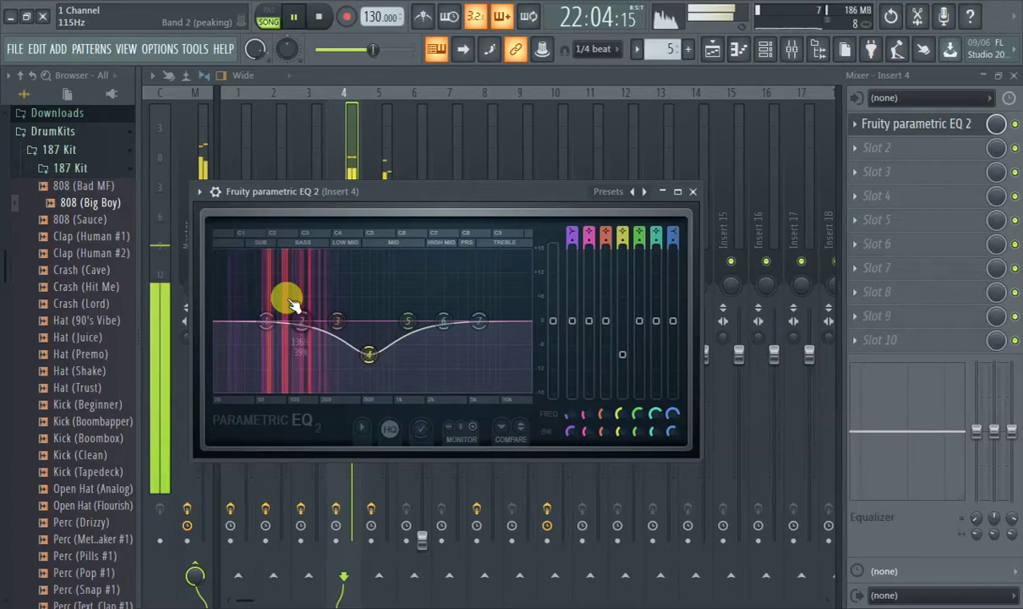
left_click_drag(301, 321, 301, 314)
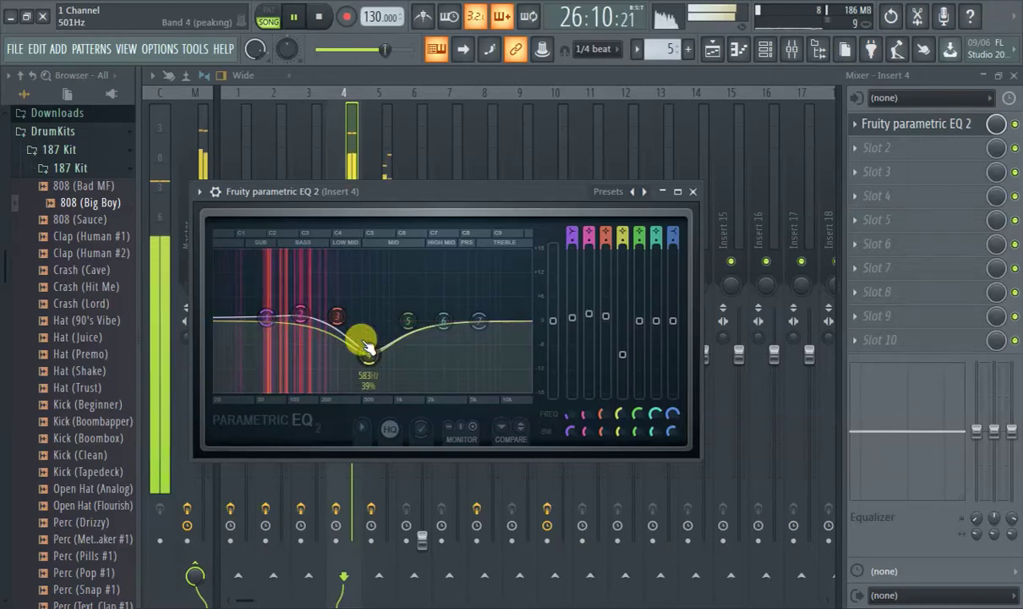
left_click_drag(365, 347, 373, 363)
left_click_drag(407, 320, 419, 383)
left_click_drag(443, 321, 435, 363)
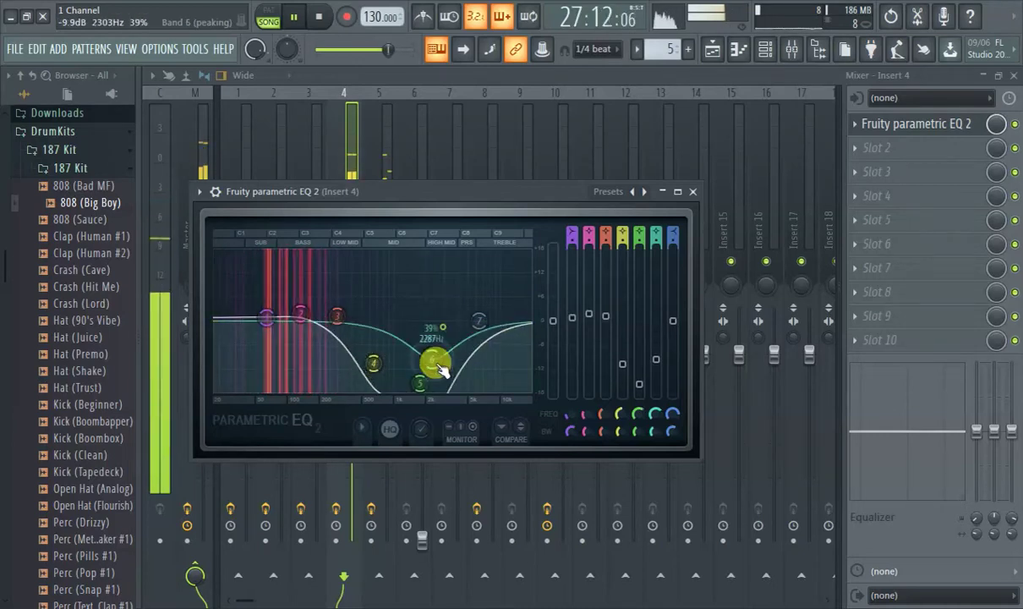
left_click_drag(484, 319, 442, 388)
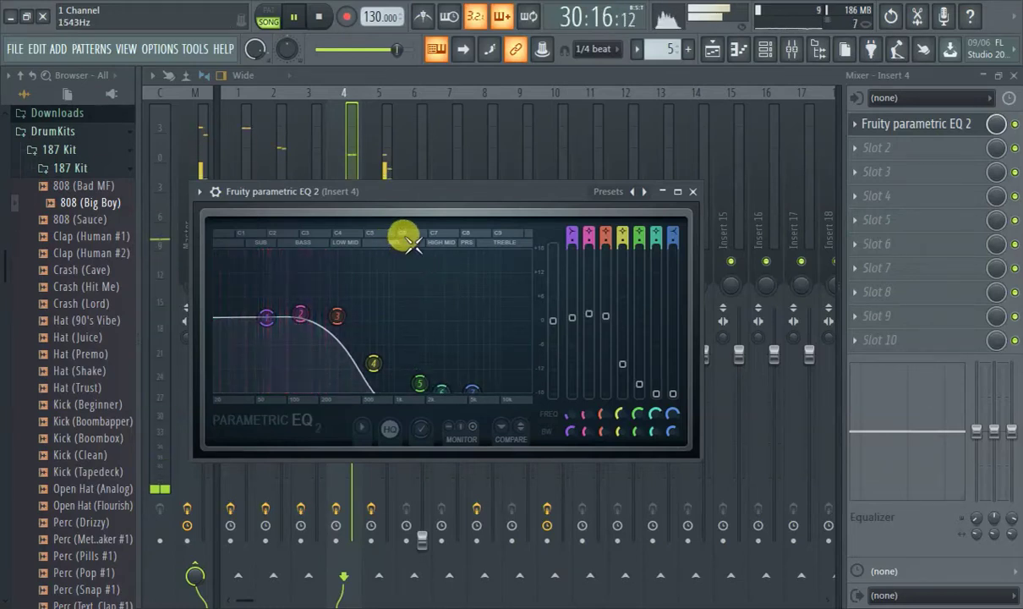
left_click_drag(247, 325, 273, 317)
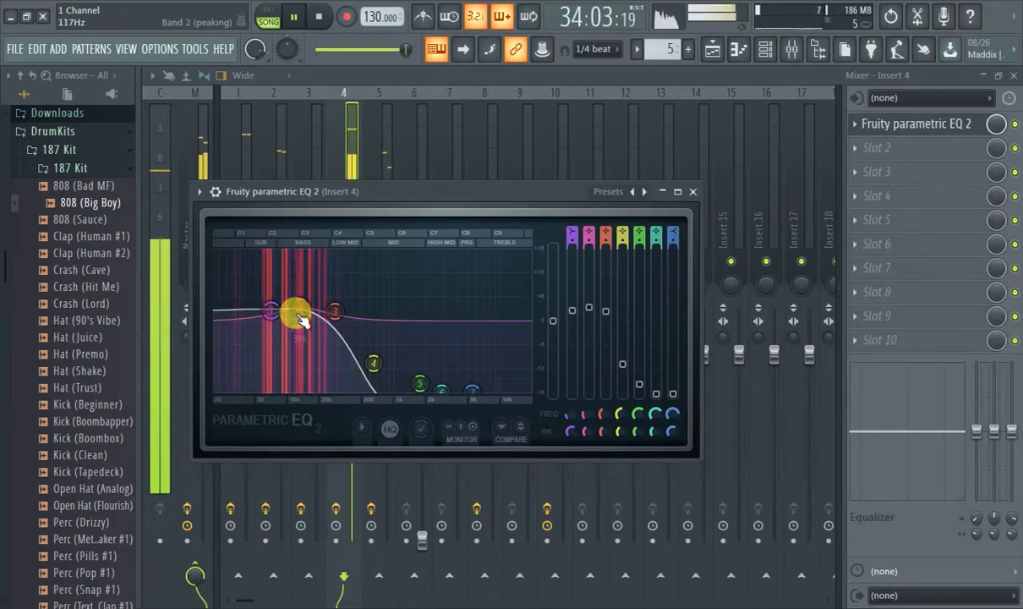
Lower the Insert 4 volume fader slightly and replay the playlist arrangement from bar 21.
left_click(342, 99)
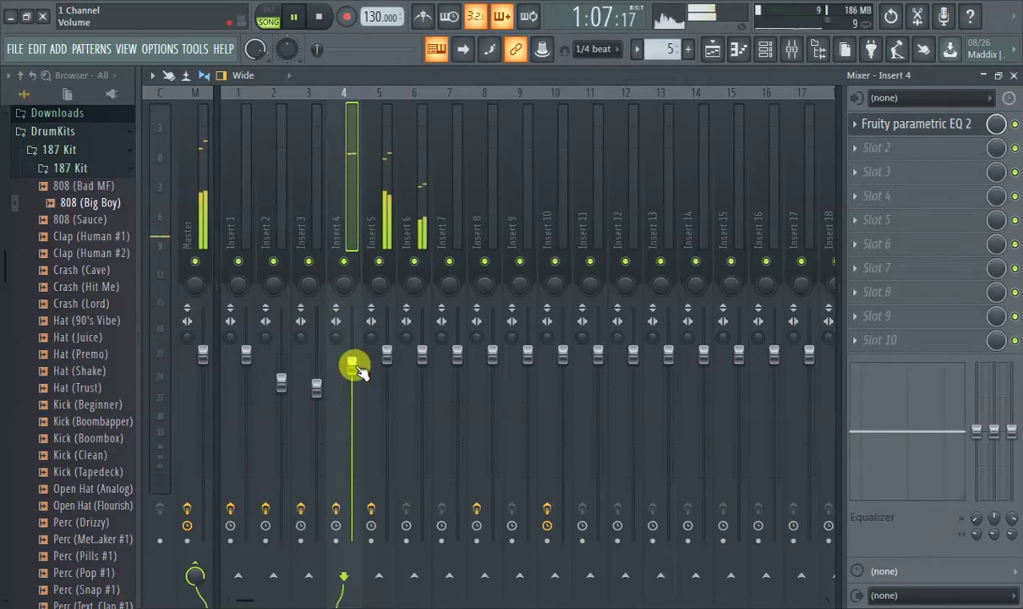
left_click(714, 53)
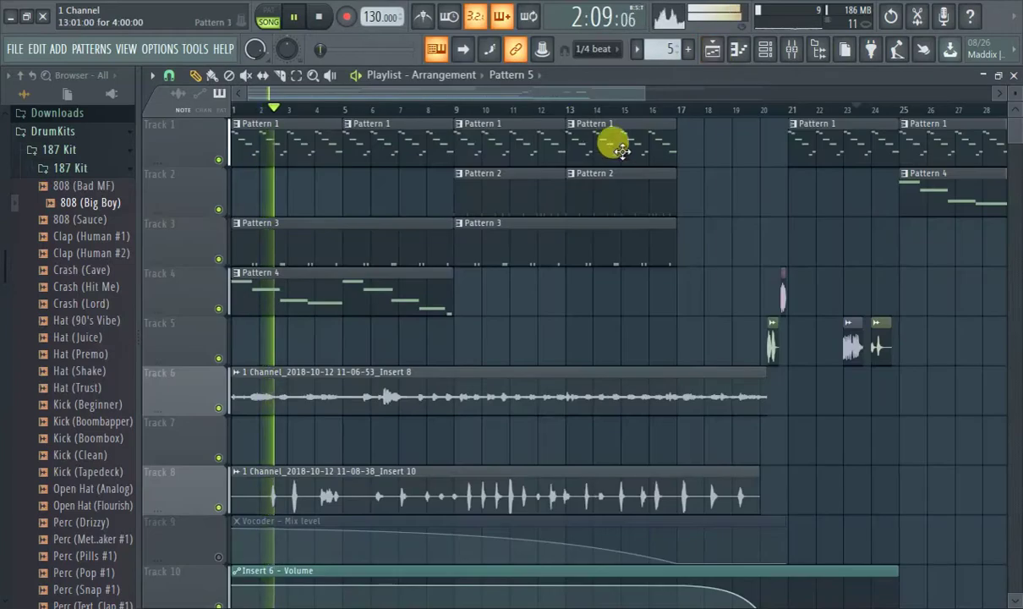
left_click_drag(548, 101, 798, 124)
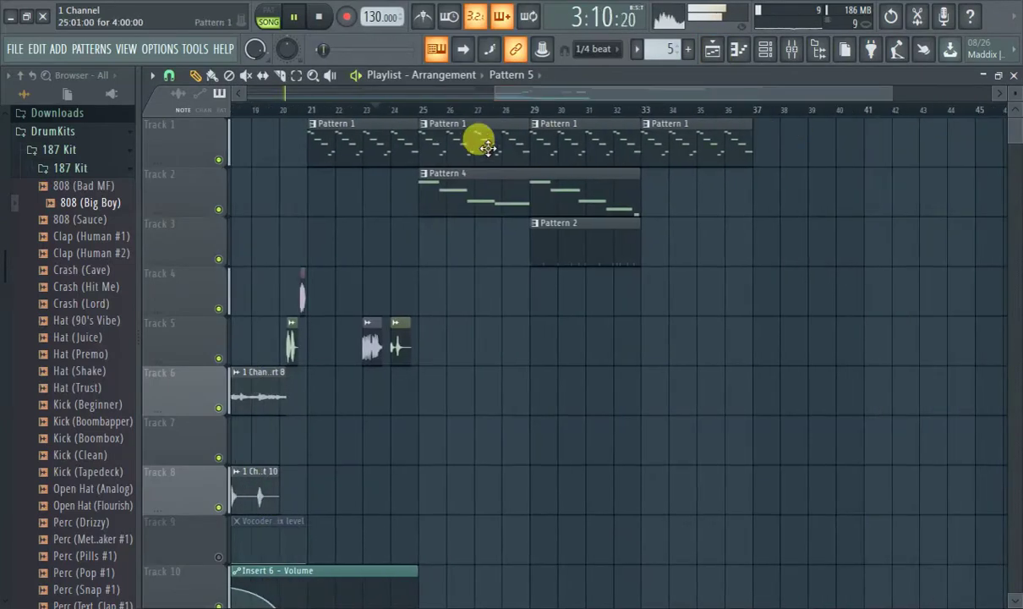
scroll(412, 241, "down", 6)
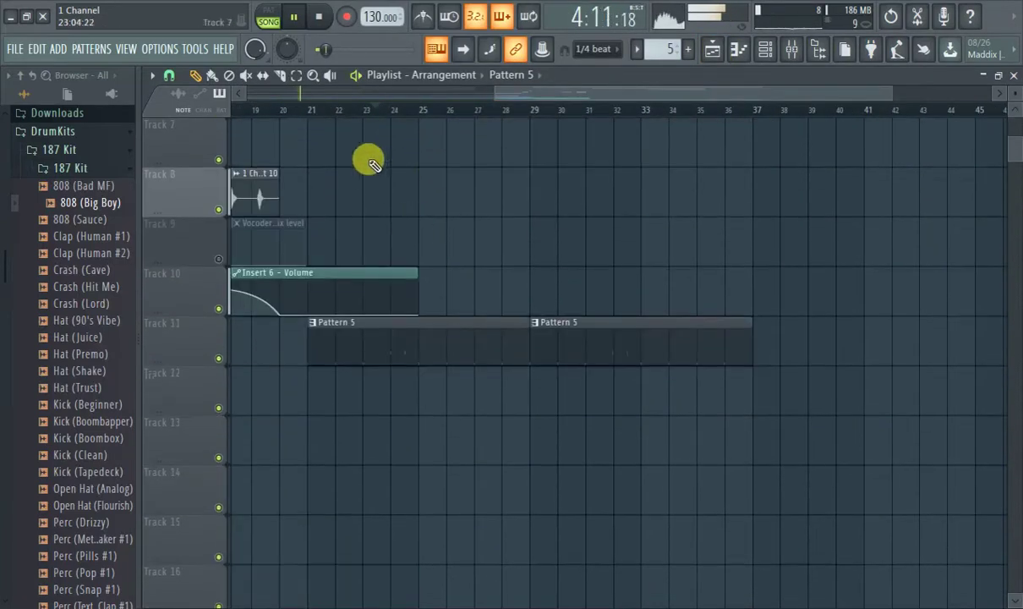
left_click(308, 112)
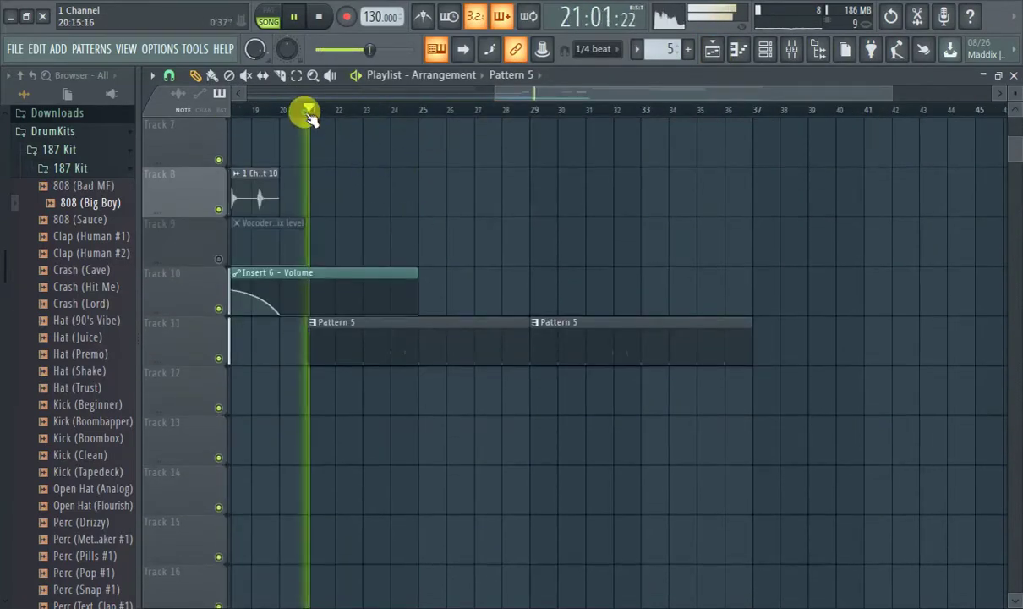
Shorten the release of the 808 (Big Boy) volume envelope slightly and replay the arrangement from just before bar 21.
double_click(396, 330)
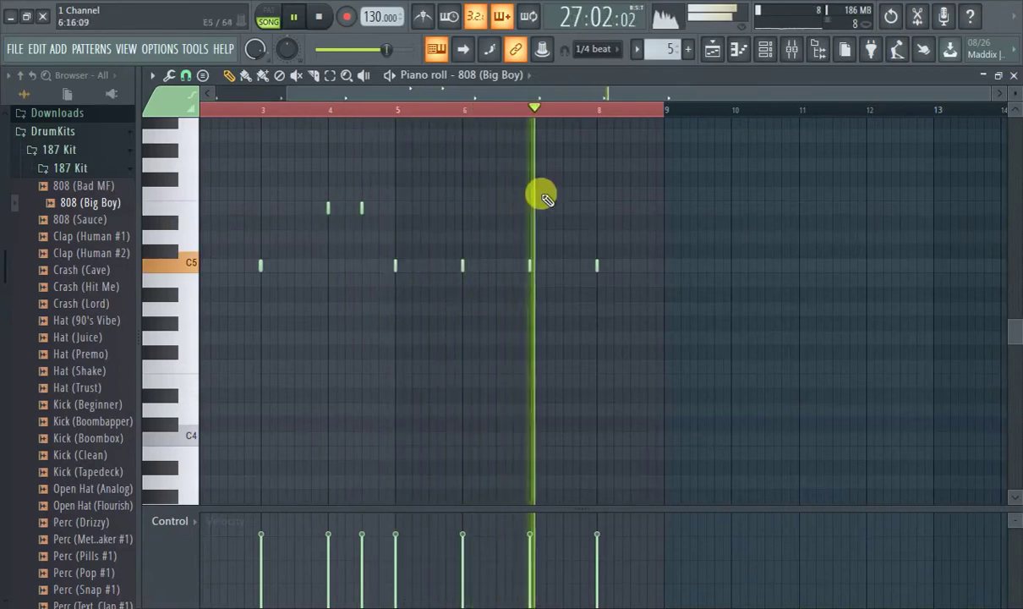
left_click(765, 56)
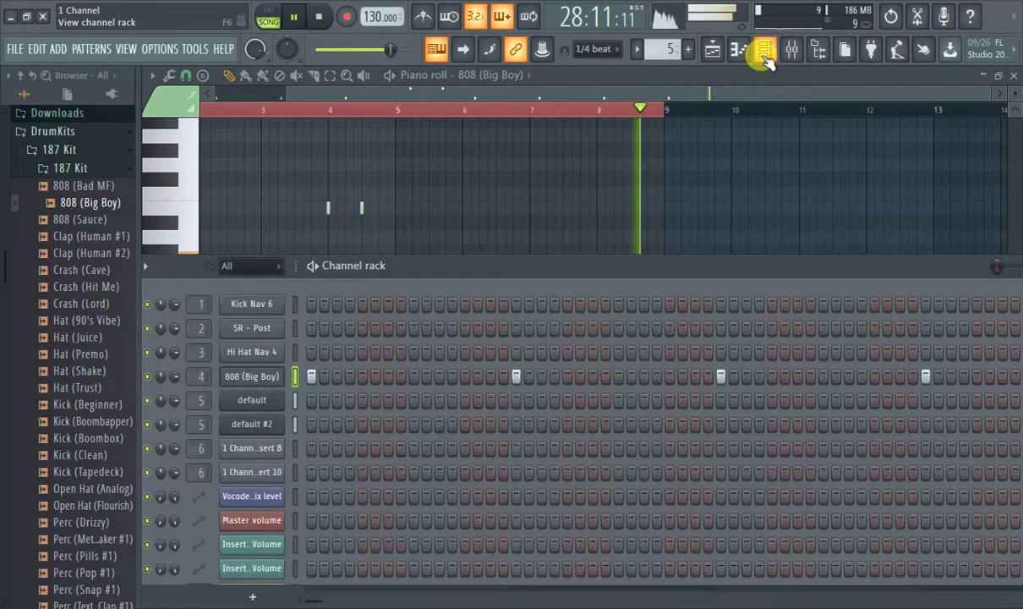
left_click(252, 377)
left_click(413, 439)
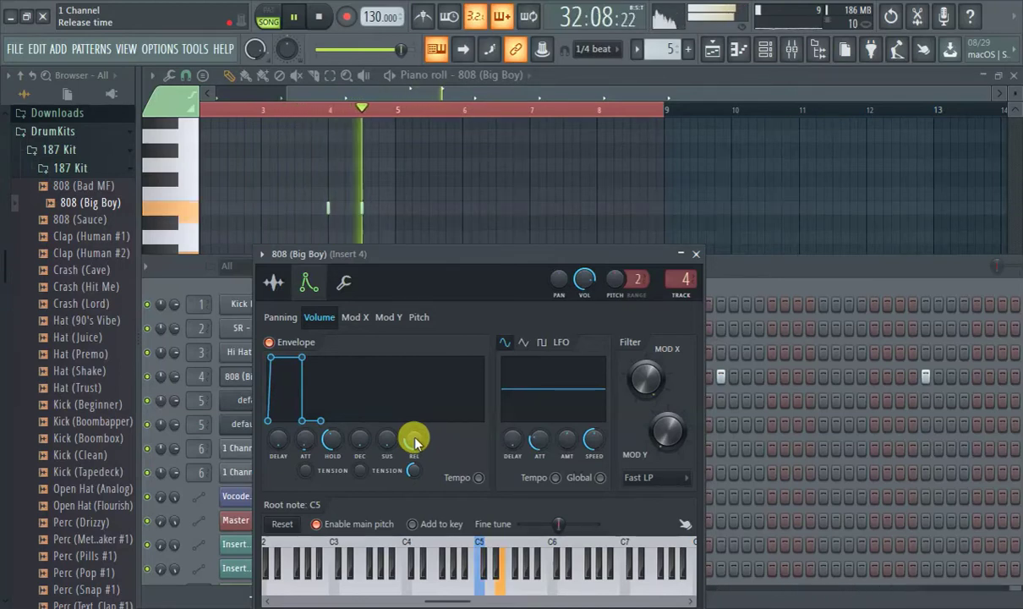
left_click_drag(414, 441, 414, 443)
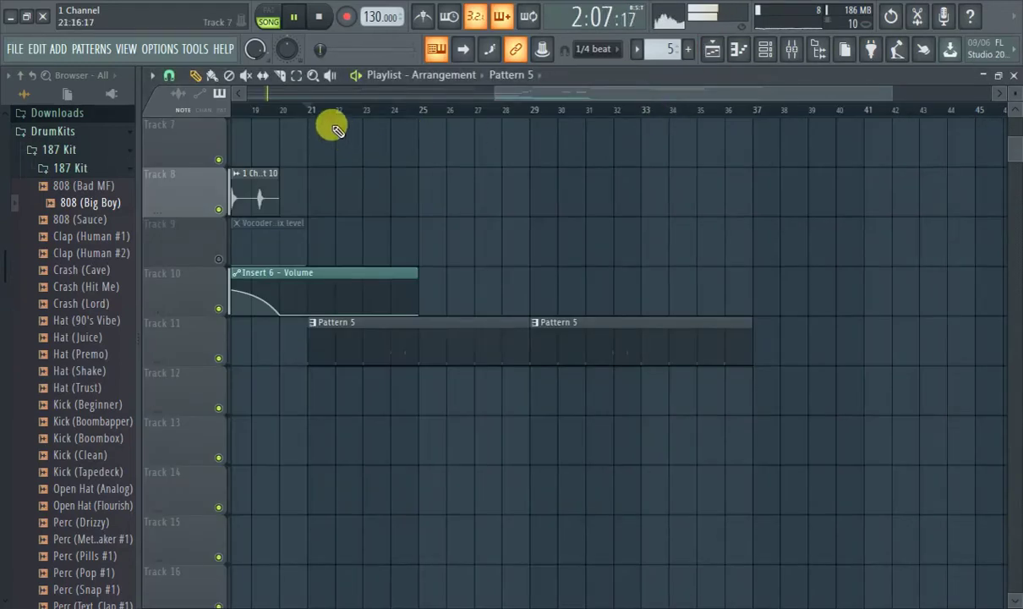
left_click(298, 107)
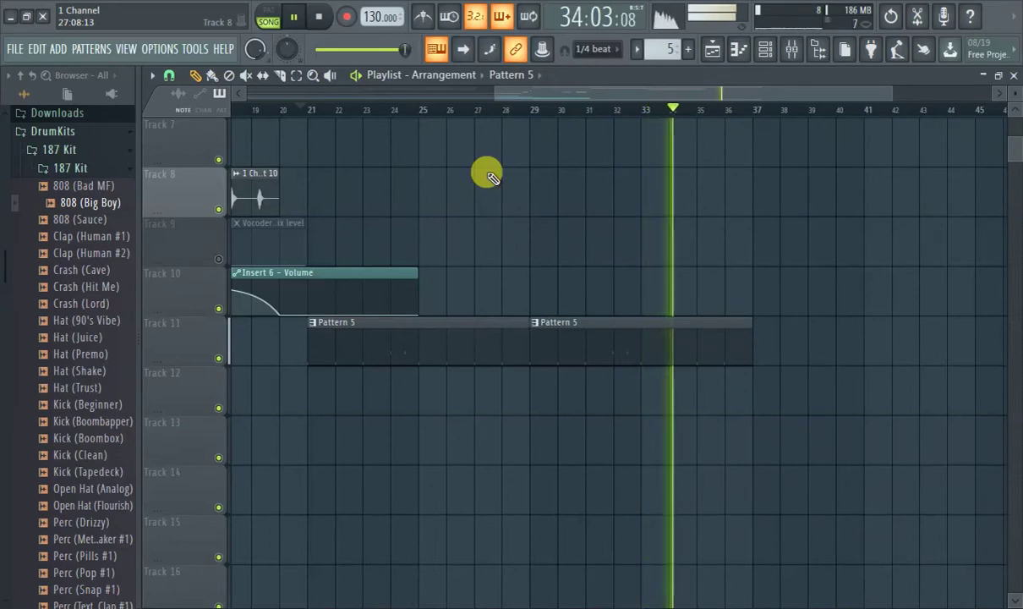
Slightly lower the velocities of the 808 notes halfway through bar 4 and at bars 5 and 6, returning to the playlist.
double_click(347, 356)
left_click(402, 551)
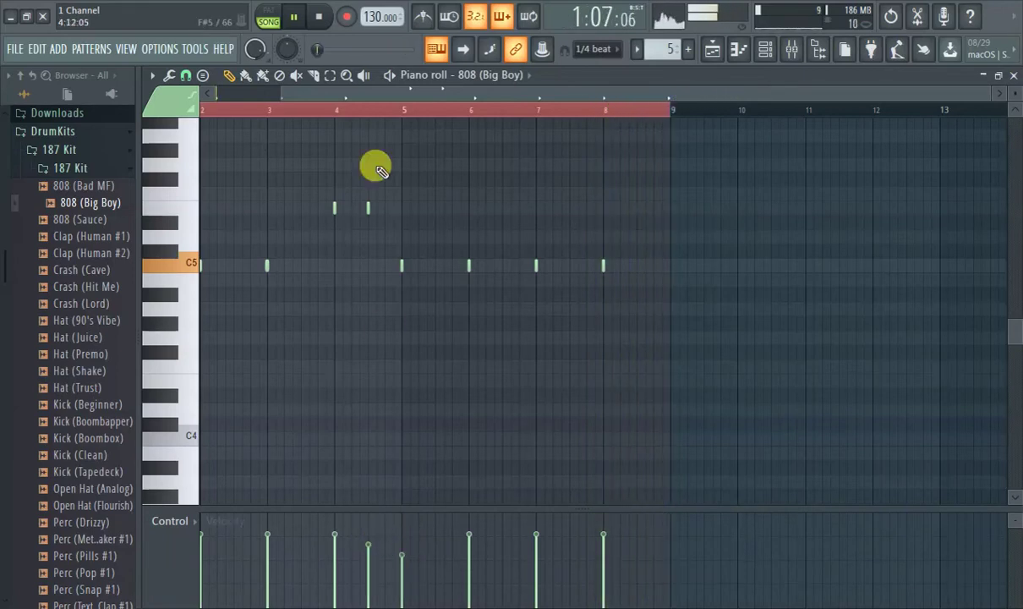
left_click(319, 106)
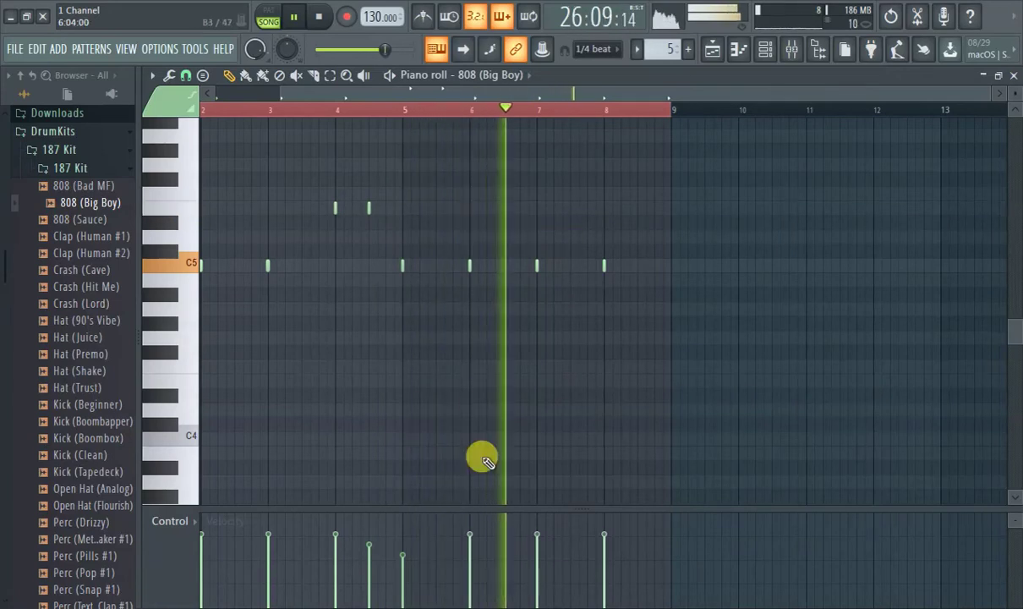
mouse_move(472, 551)
left_mouse_down()
mouse_move(464, 533)
mouse_move(469, 546)
mouse_move(412, 554)
mouse_move(472, 558)
mouse_move(474, 545)
left_mouse_up()
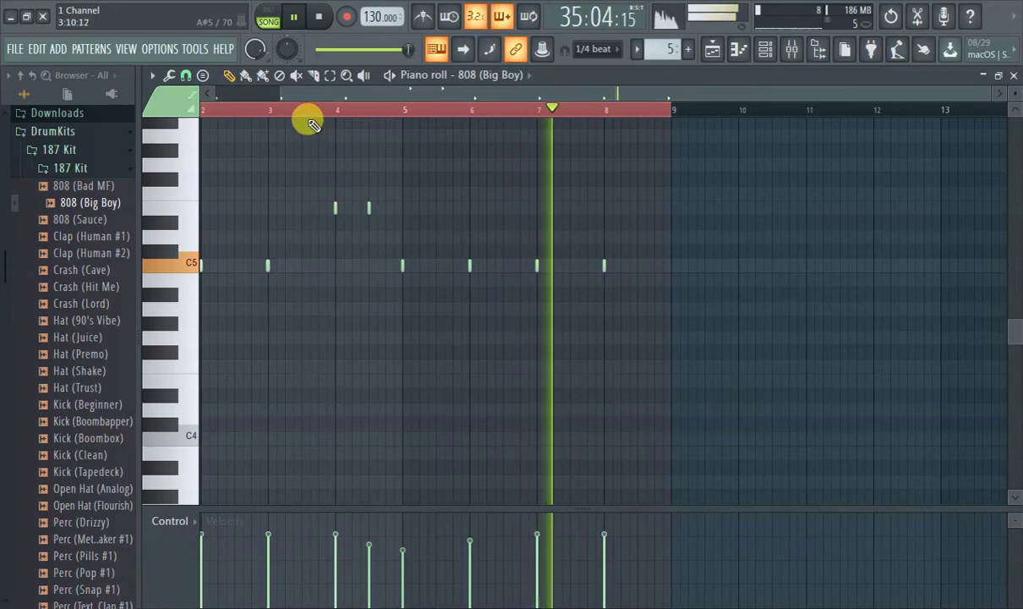
left_click(713, 55)
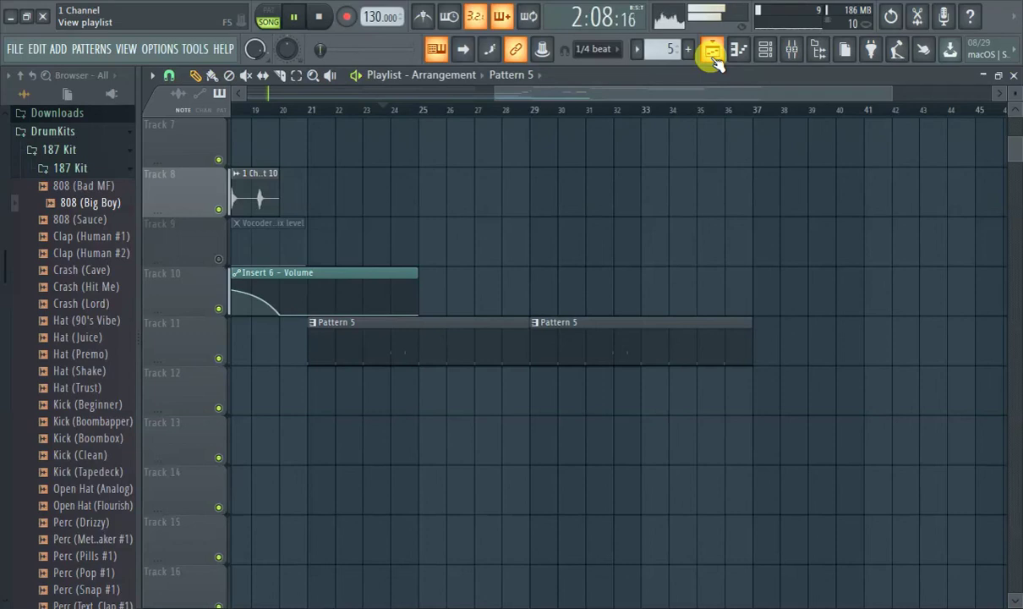